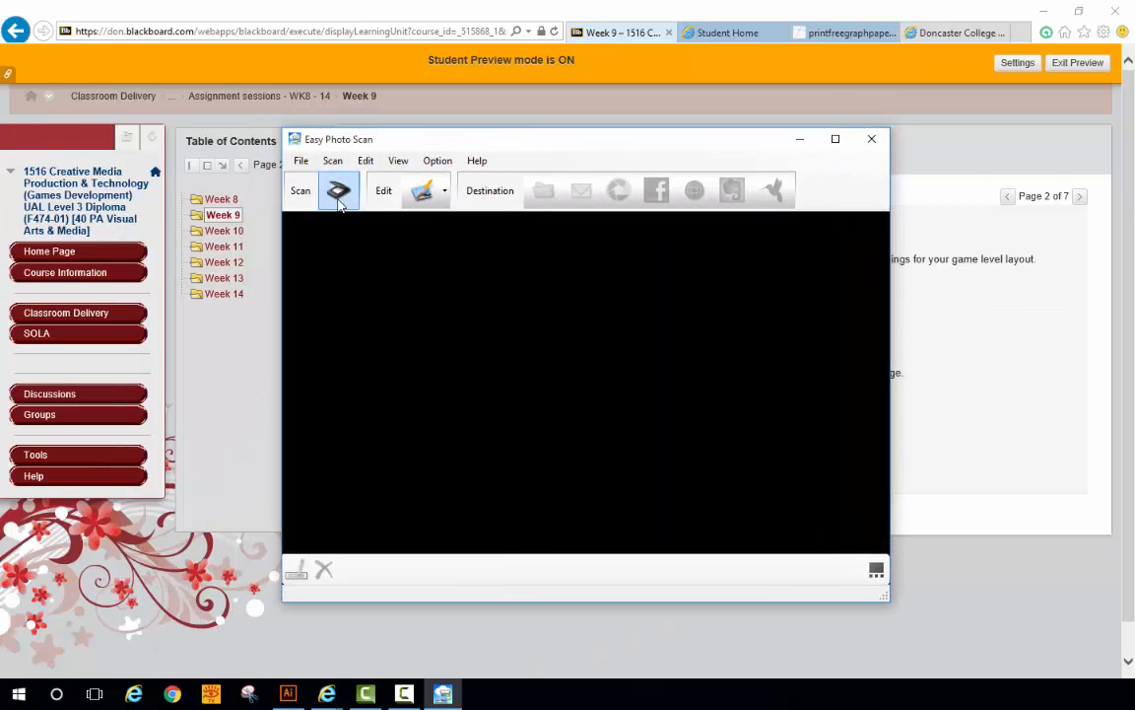
# Generate a scan preview of the hand-drawn plan and place the preview beside the scanner settings.
pyautogui.moveTo(538, 150); pyautogui.dragTo(0, 188)
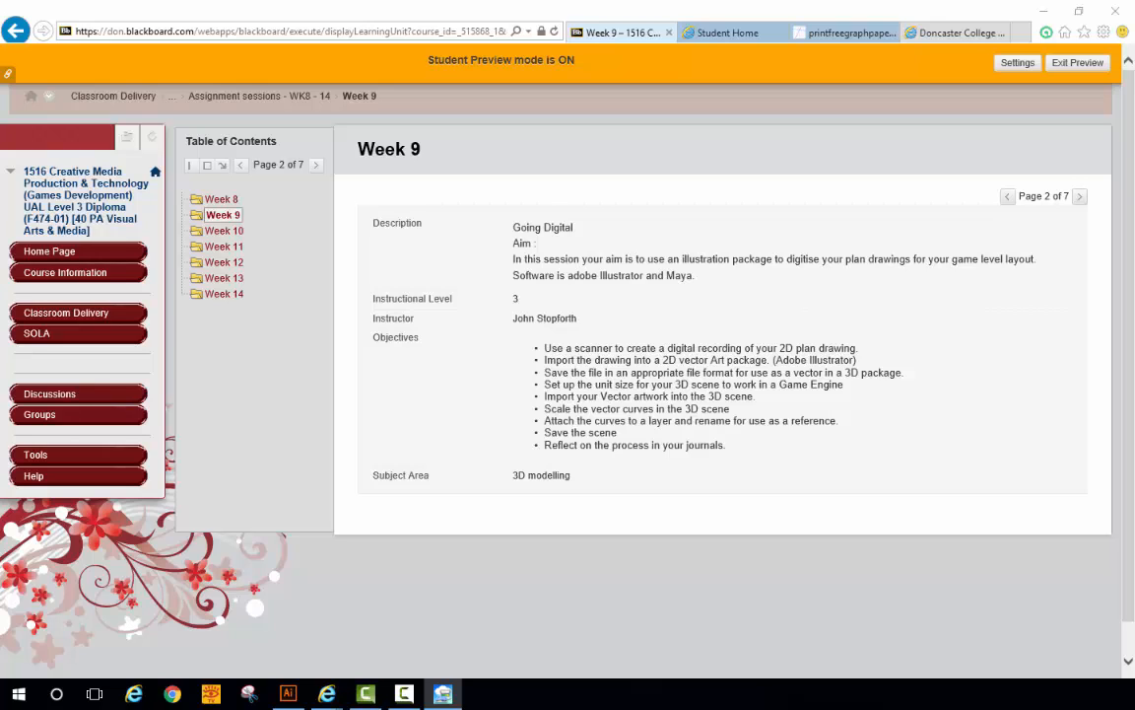
pyautogui.moveTo(247, 95); pyautogui.dragTo(186, 68)
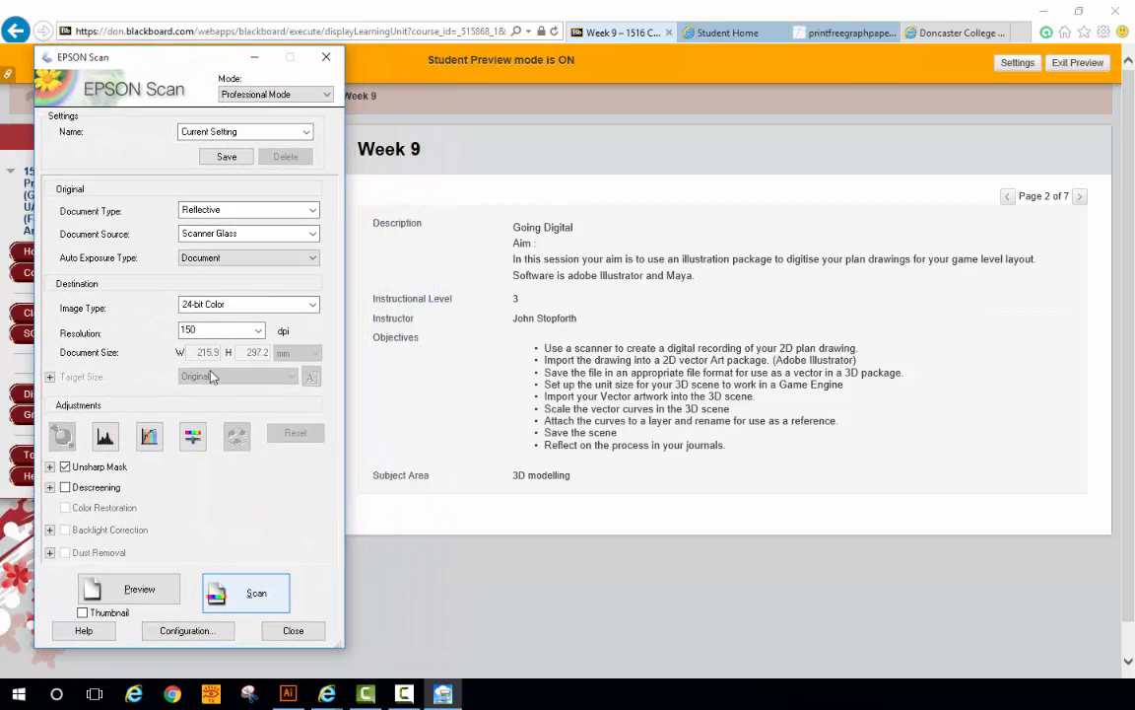
pyautogui.click(136, 590)
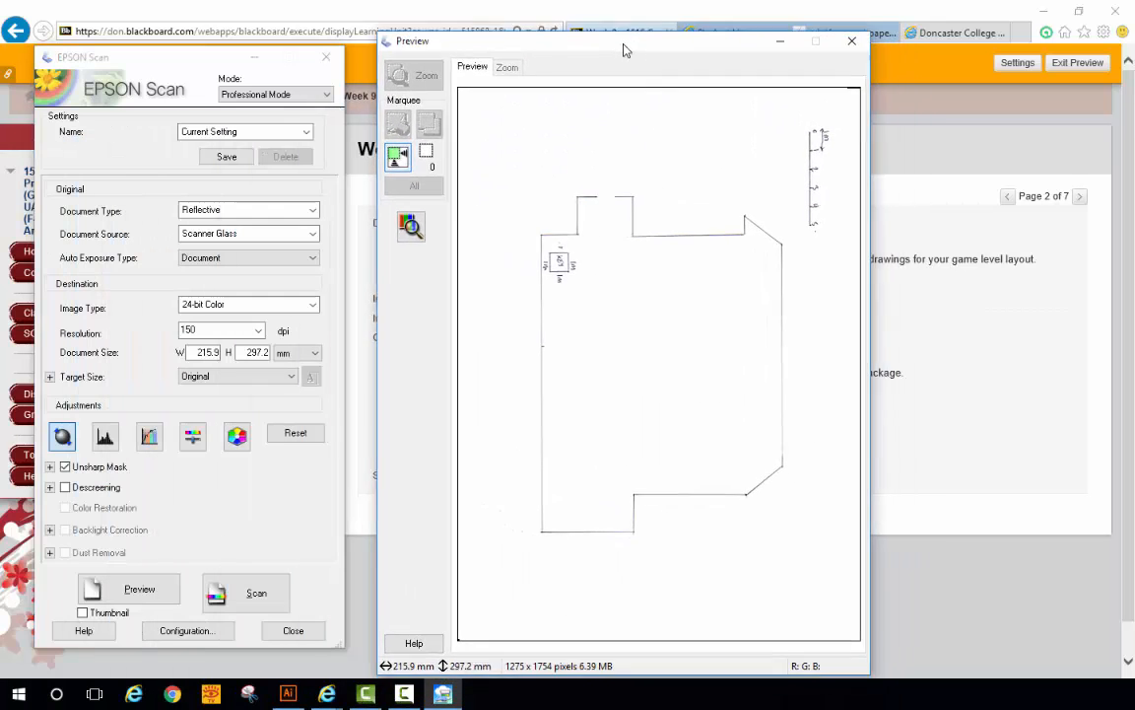
pyautogui.moveTo(623, 49); pyautogui.dragTo(603, 39)
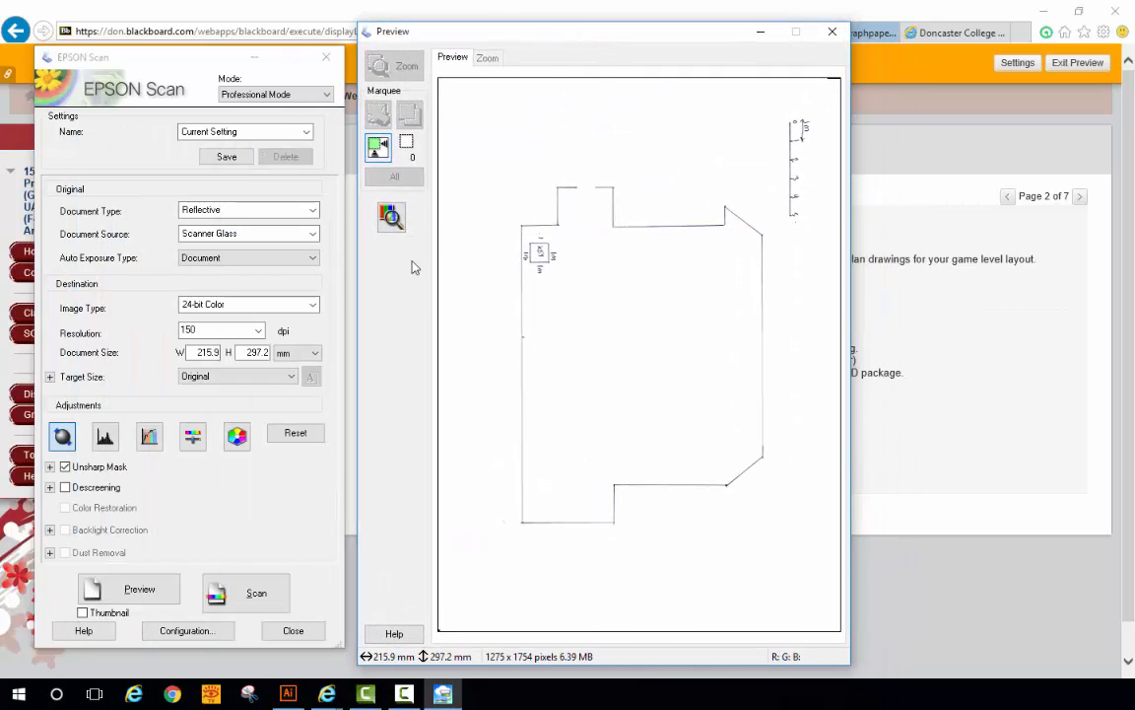
# Adjust the scan's histogram to a shadow input of 219 and a highlight input of 253.
pyautogui.click(104, 436)
pyautogui.moveTo(0, 81); pyautogui.dragTo(625, 105)
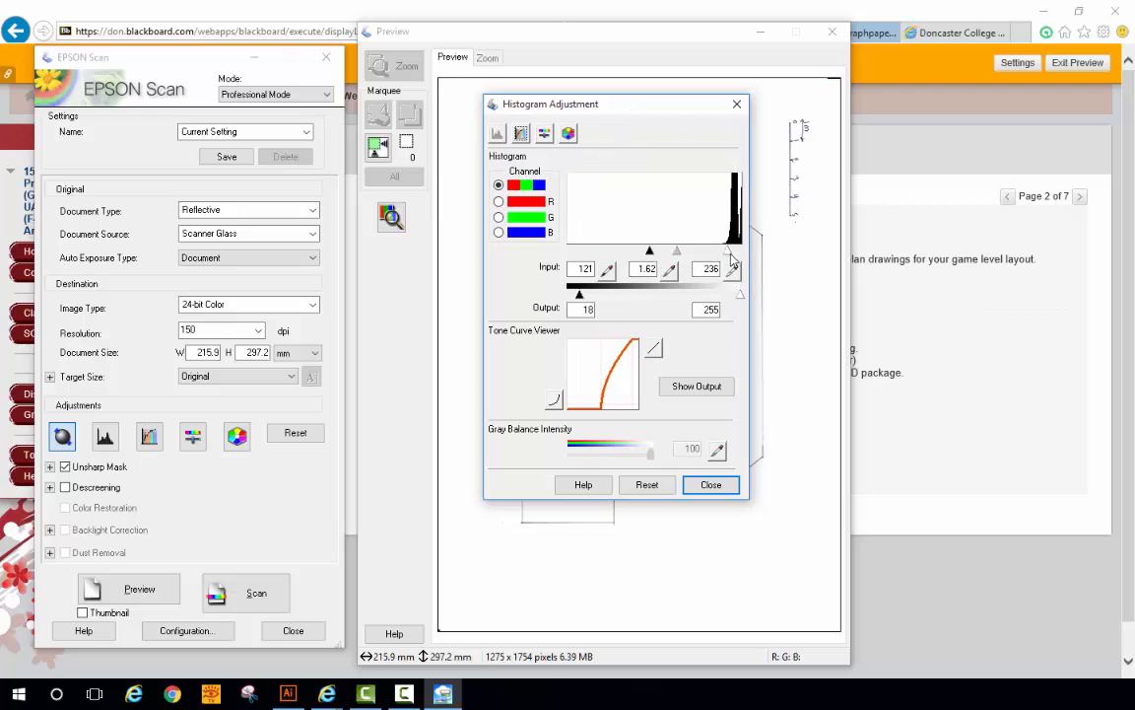
pyautogui.moveTo(586, 109); pyautogui.dragTo(209, 151)
pyautogui.moveTo(351, 287); pyautogui.dragTo(363, 294)
pyautogui.moveTo(274, 288); pyautogui.dragTo(336, 293)
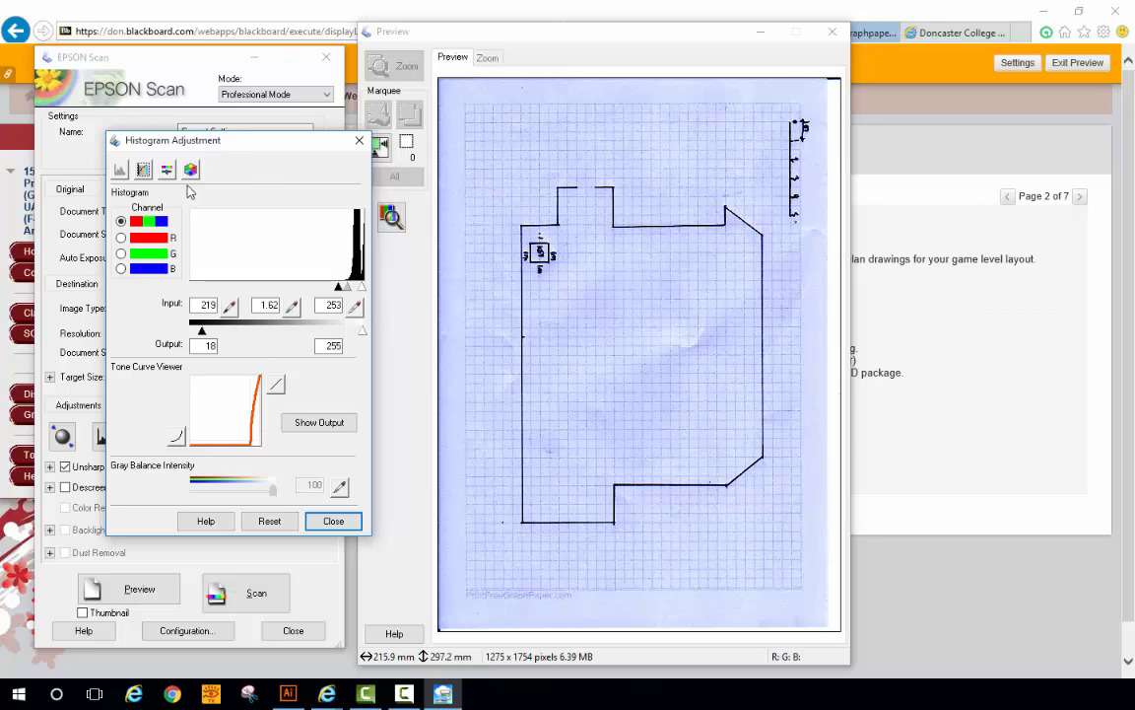
pyautogui.moveTo(210, 140); pyautogui.dragTo(290, 163)
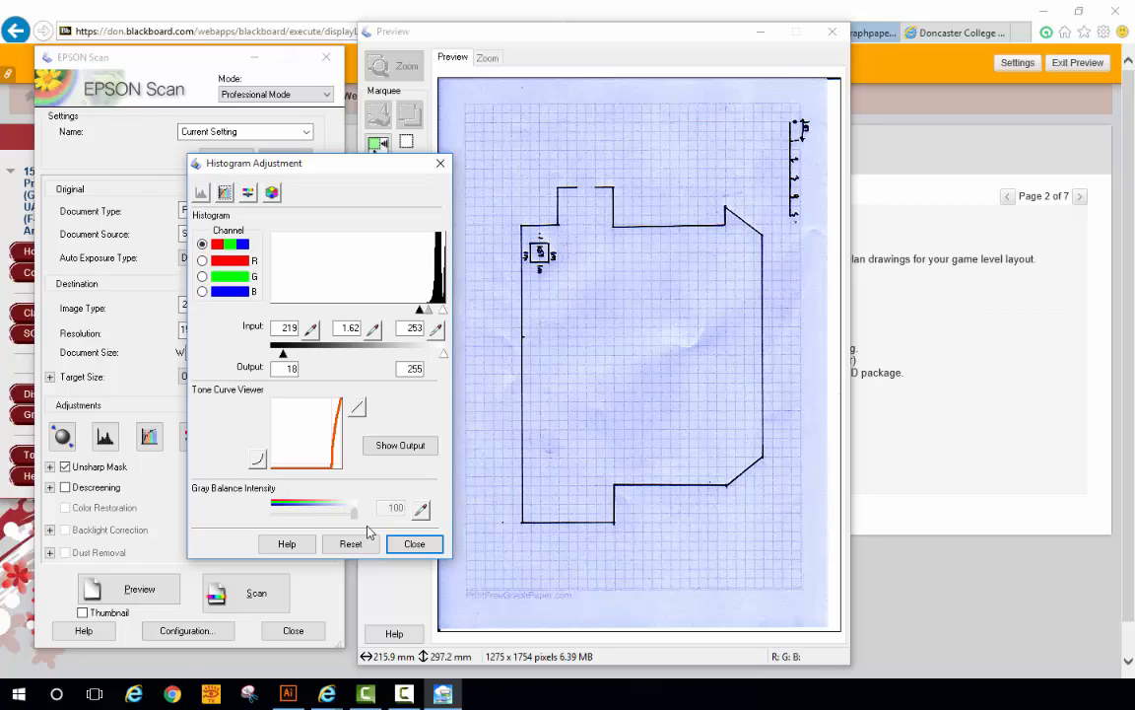
pyautogui.click(418, 543)
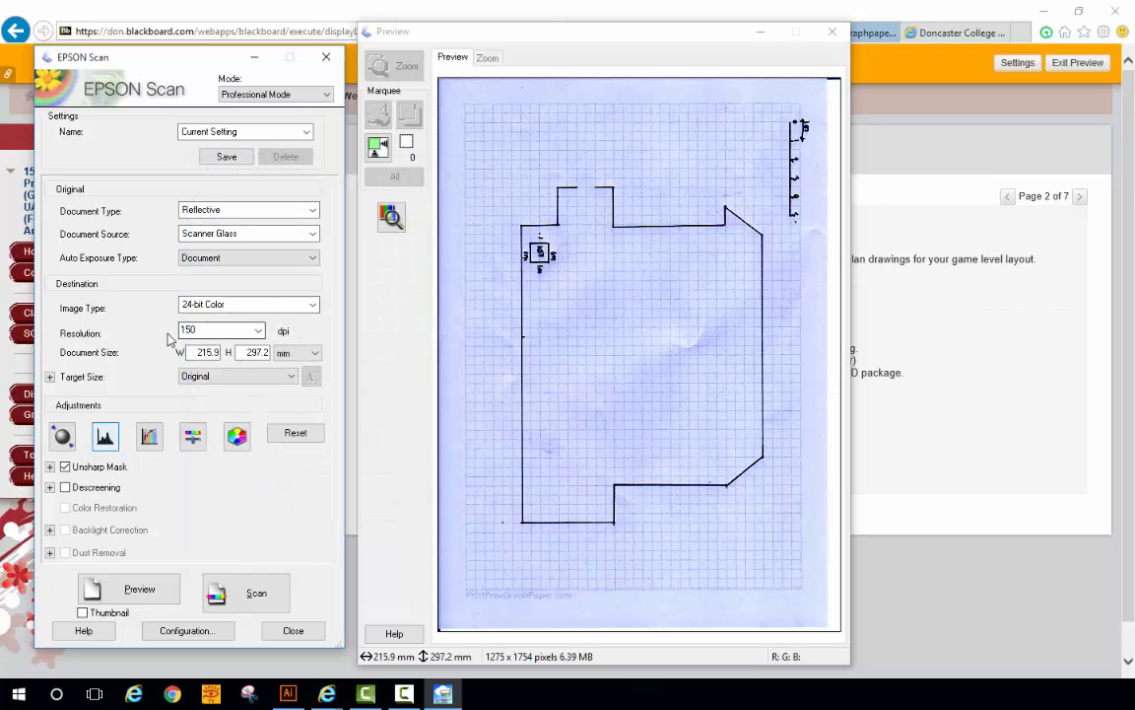
# Set the scan resolution to 96 dpi, scan the plan drawing and close the scanner dialog.
pyautogui.click(259, 331)
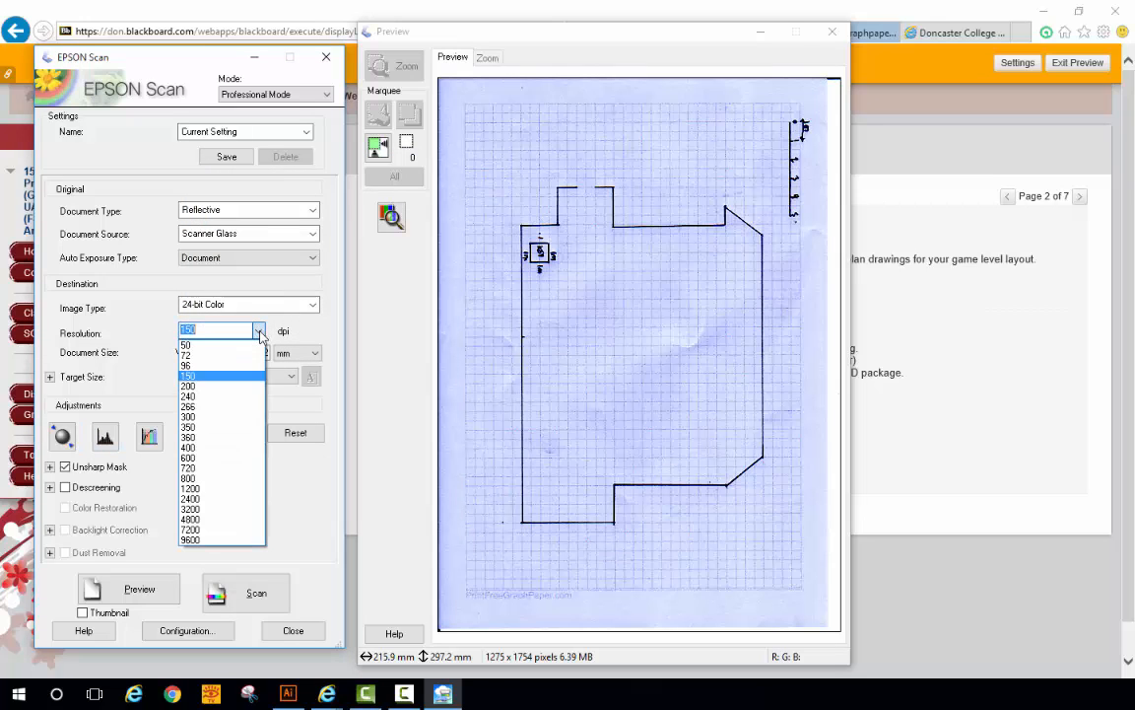
pyautogui.click(193, 367)
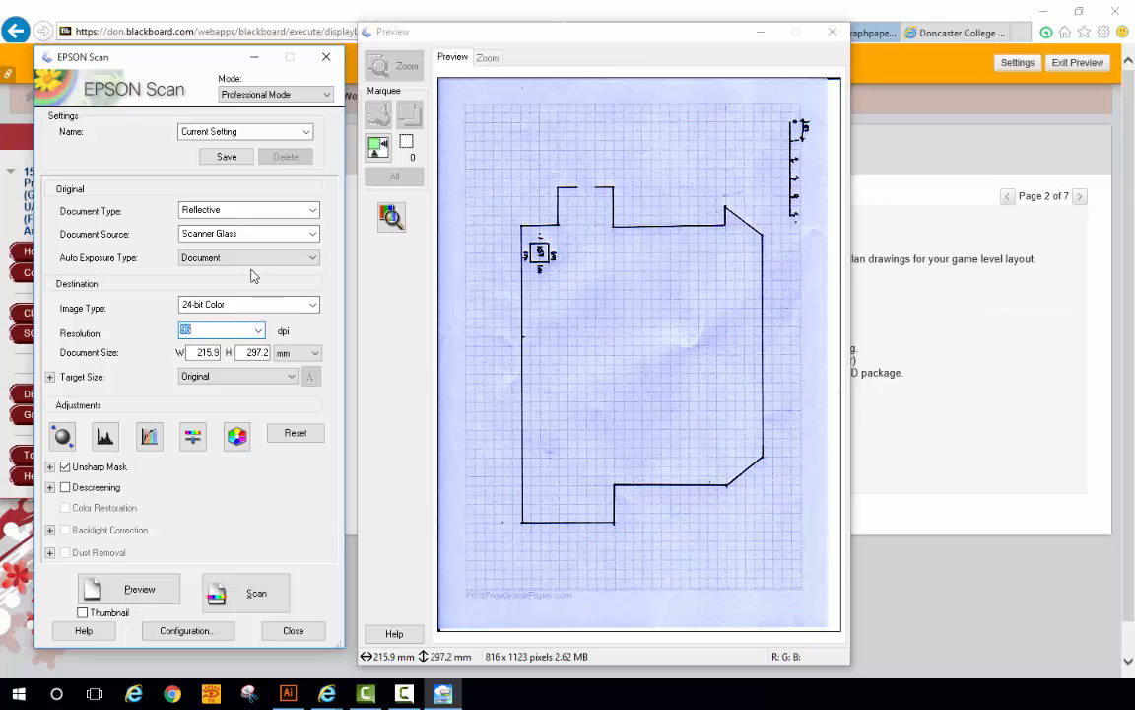
pyautogui.click(246, 599)
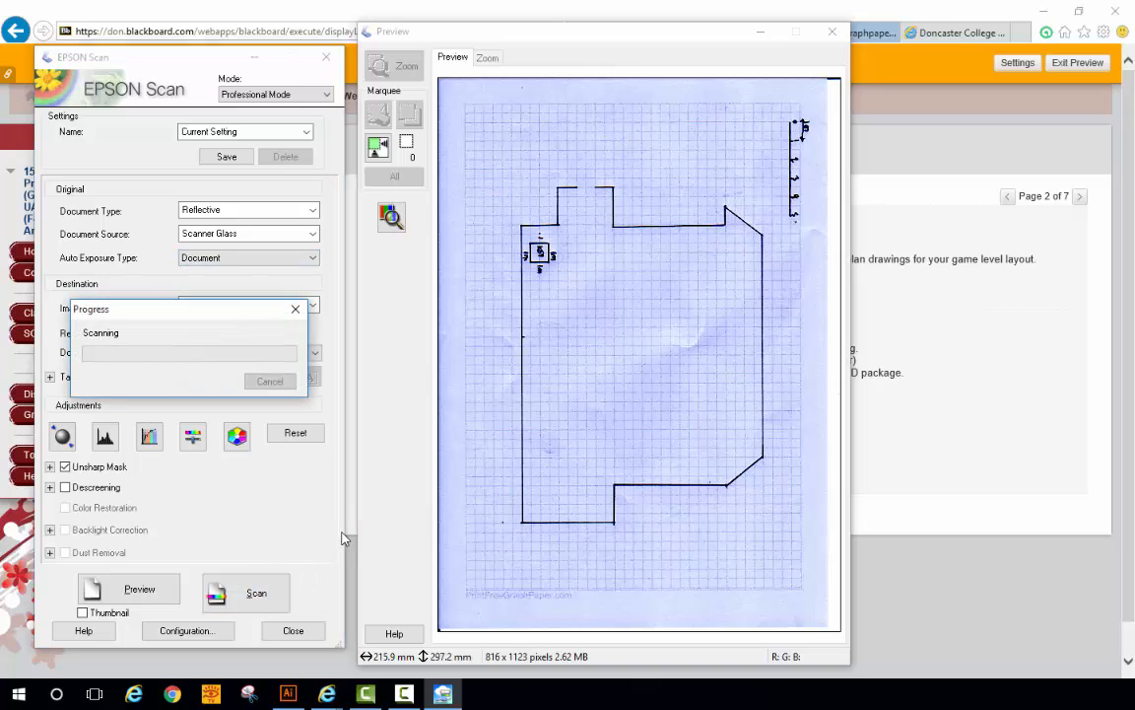
pyautogui.moveTo(172, 308); pyautogui.dragTo(384, 247)
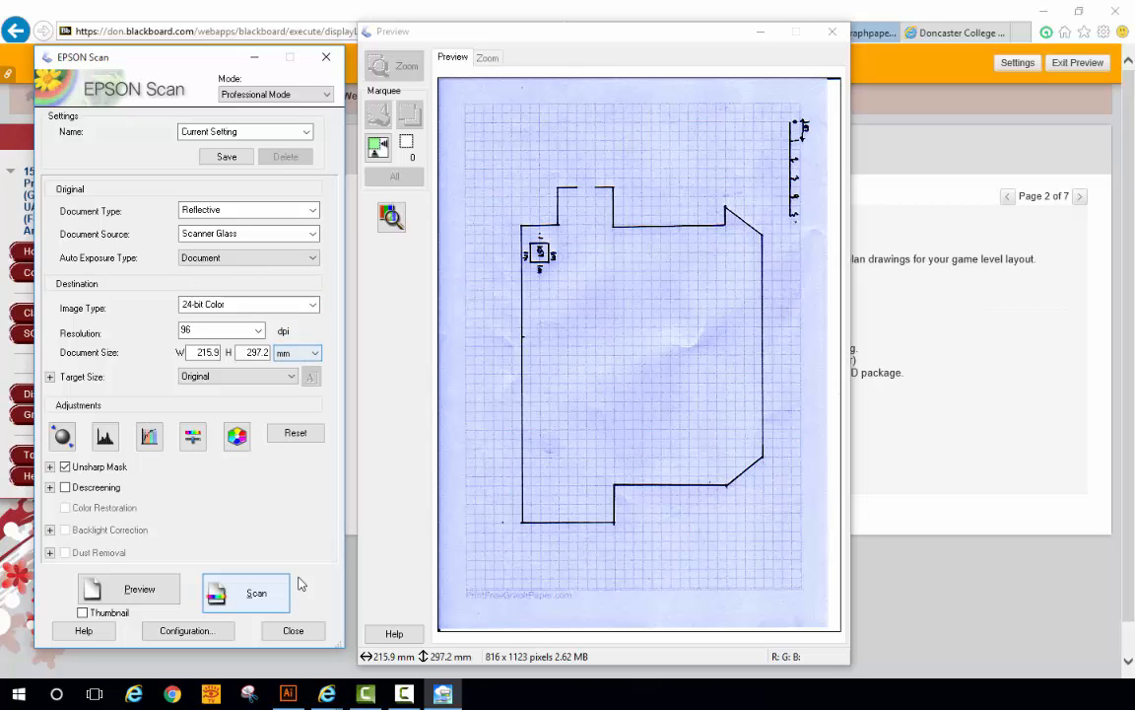
pyautogui.click(304, 636)
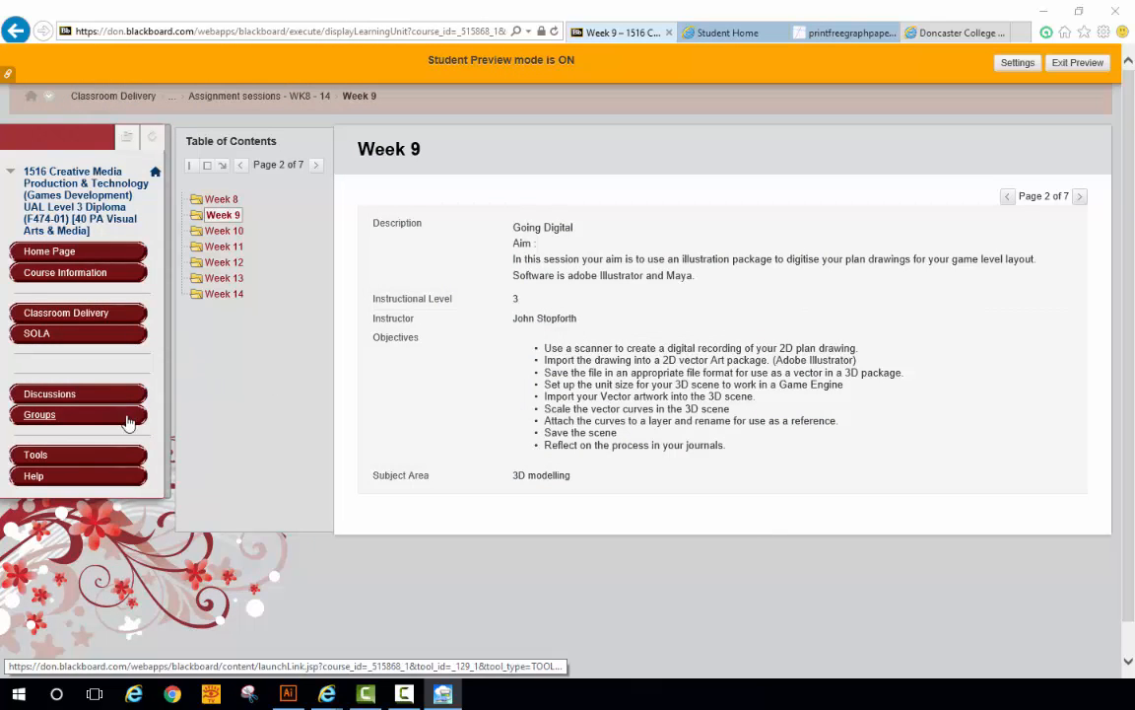
# Switch to Adobe Illustrator and open the scanned drawing img09112015_054.jpg from the IllustratorDraw folder.
pyautogui.click(288, 694)
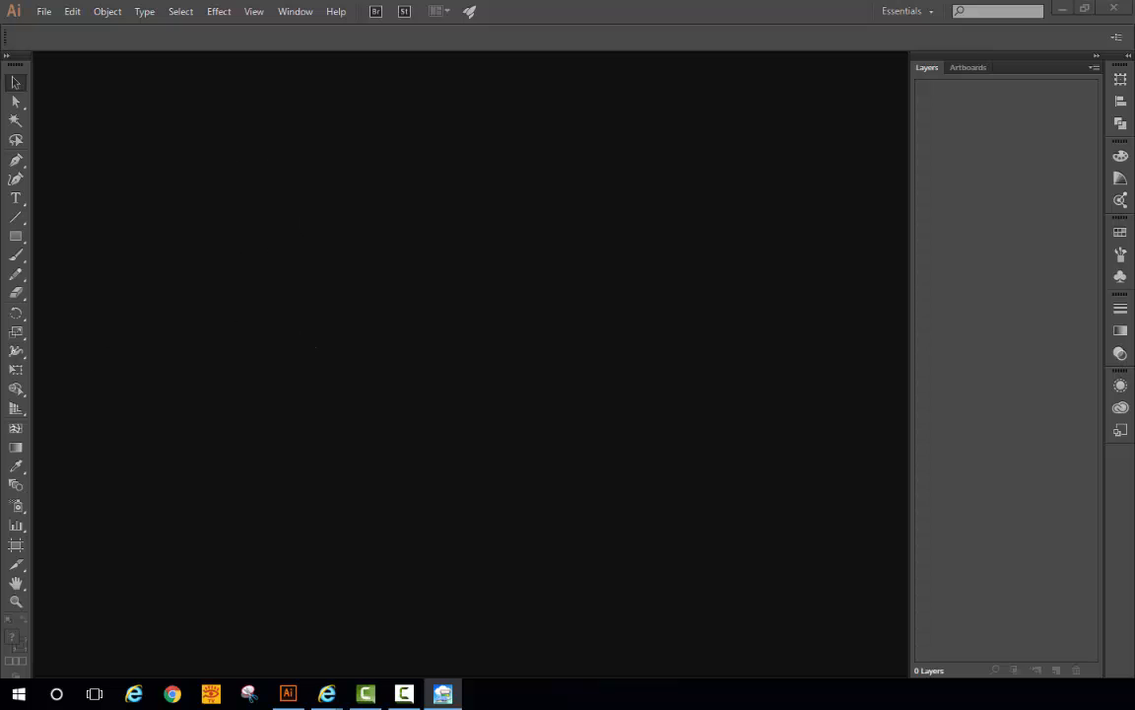
pyautogui.hotkey('ctrl', 'o')
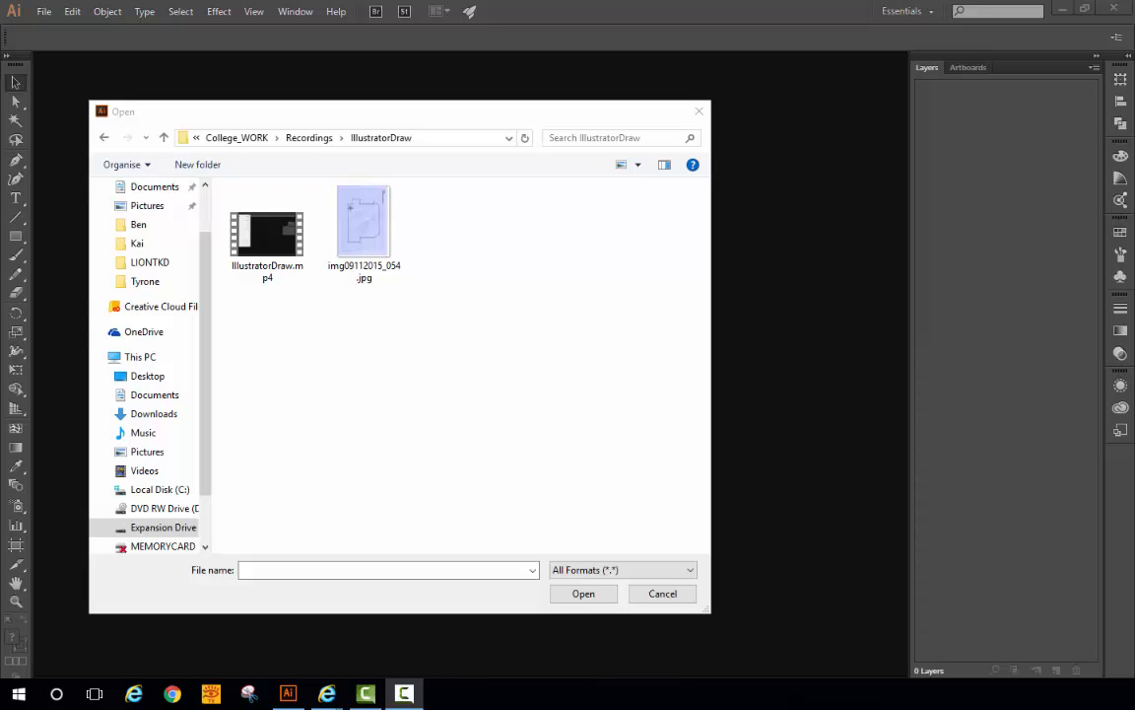
pyautogui.click(374, 243)
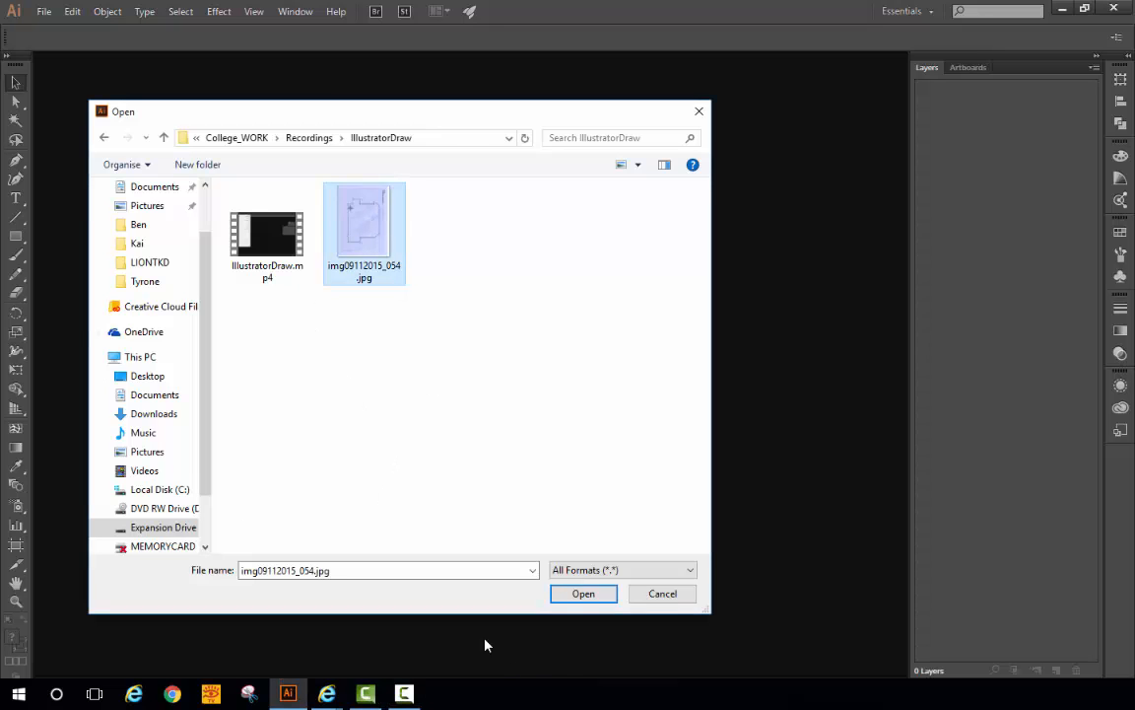
pyautogui.moveTo(132, 112); pyautogui.dragTo(174, 112)
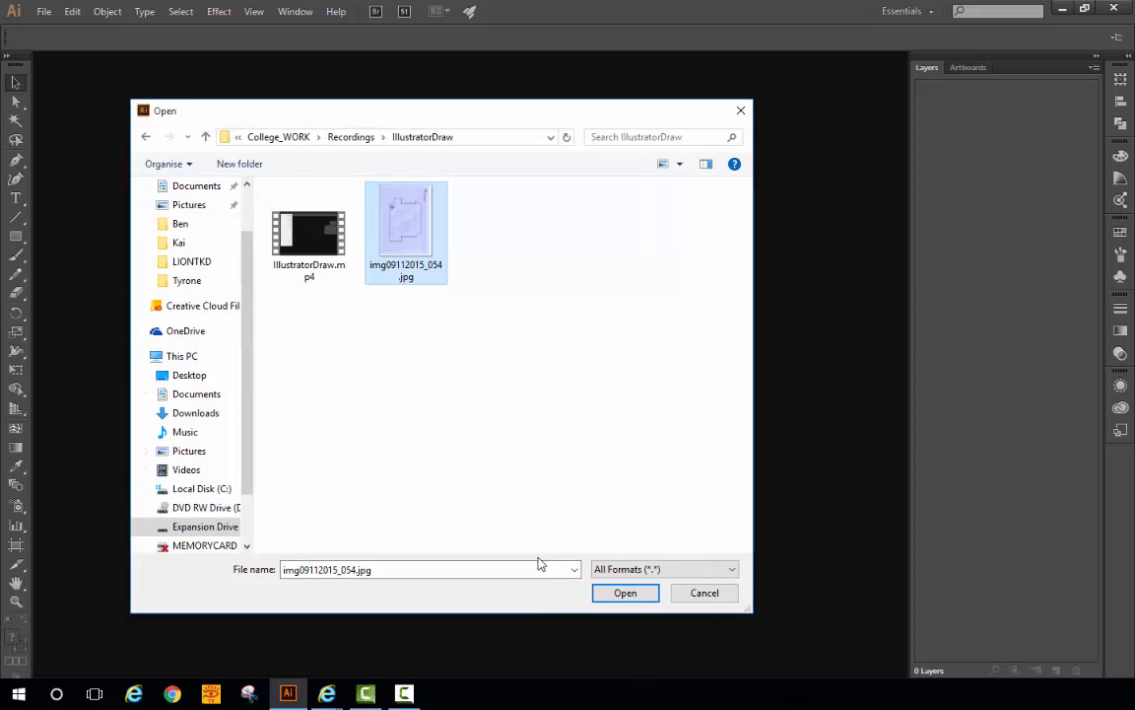
pyautogui.click(625, 592)
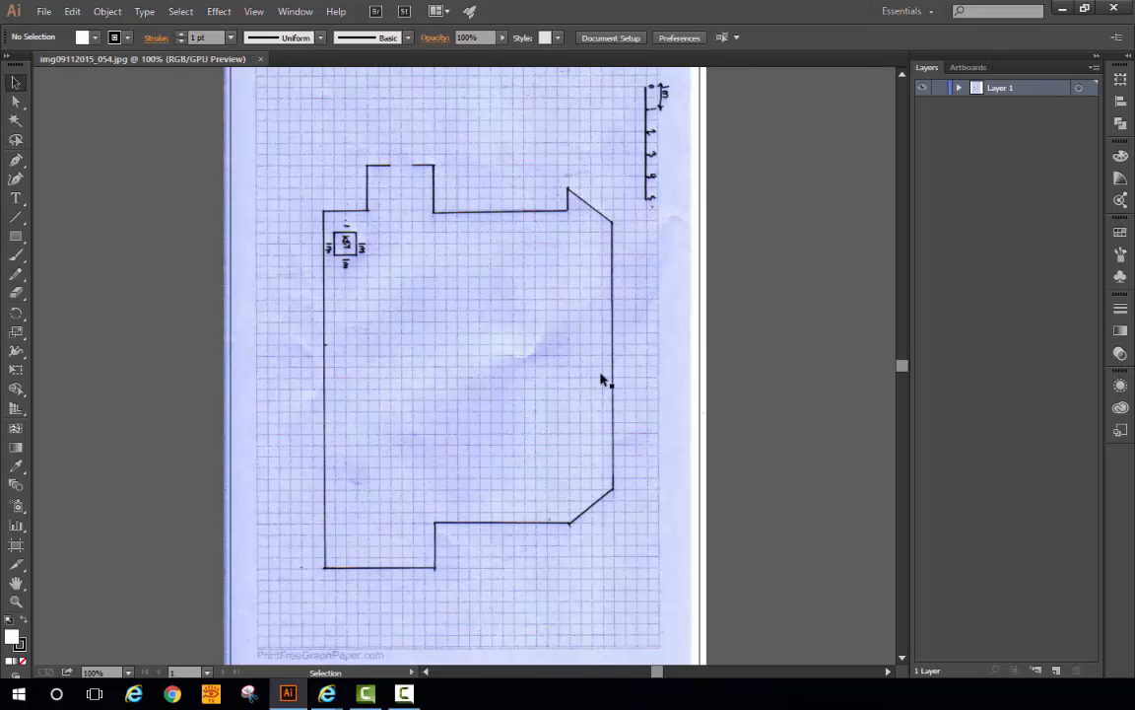
# Expand the collection of drawing tools to a two-column layout.
pyautogui.scroll(-1, 445, 520)
pyautogui.scroll(3, 446, 540)
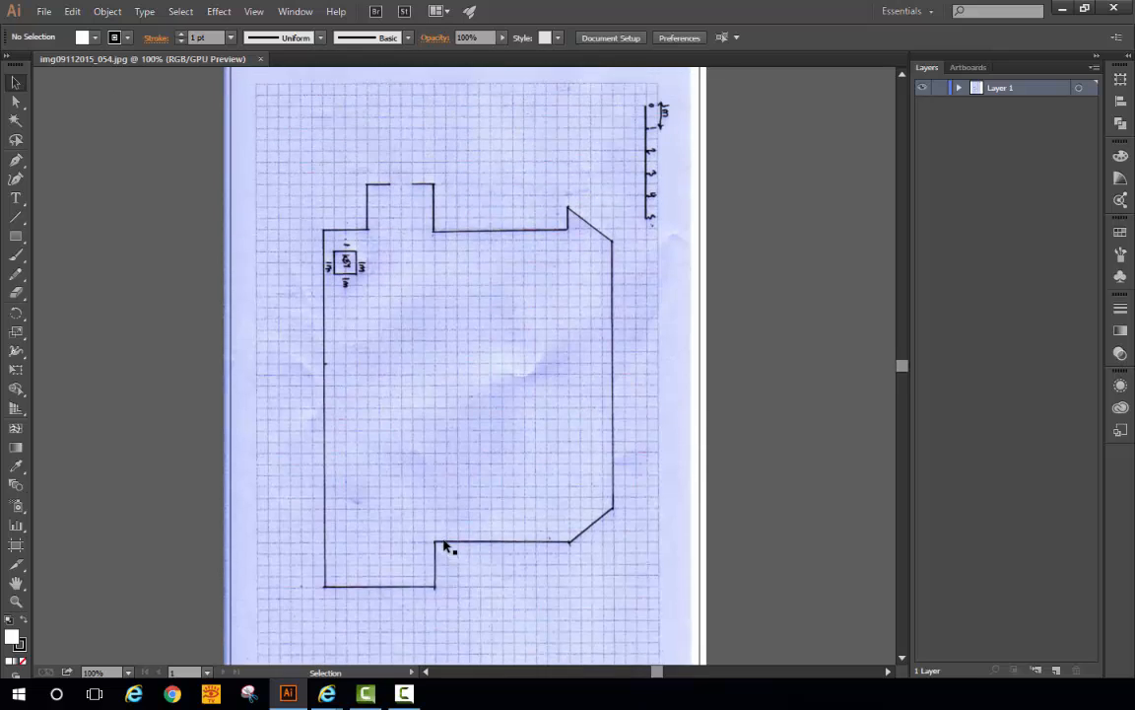
pyautogui.scroll(-1, 468, 460)
pyautogui.click(10, 61)
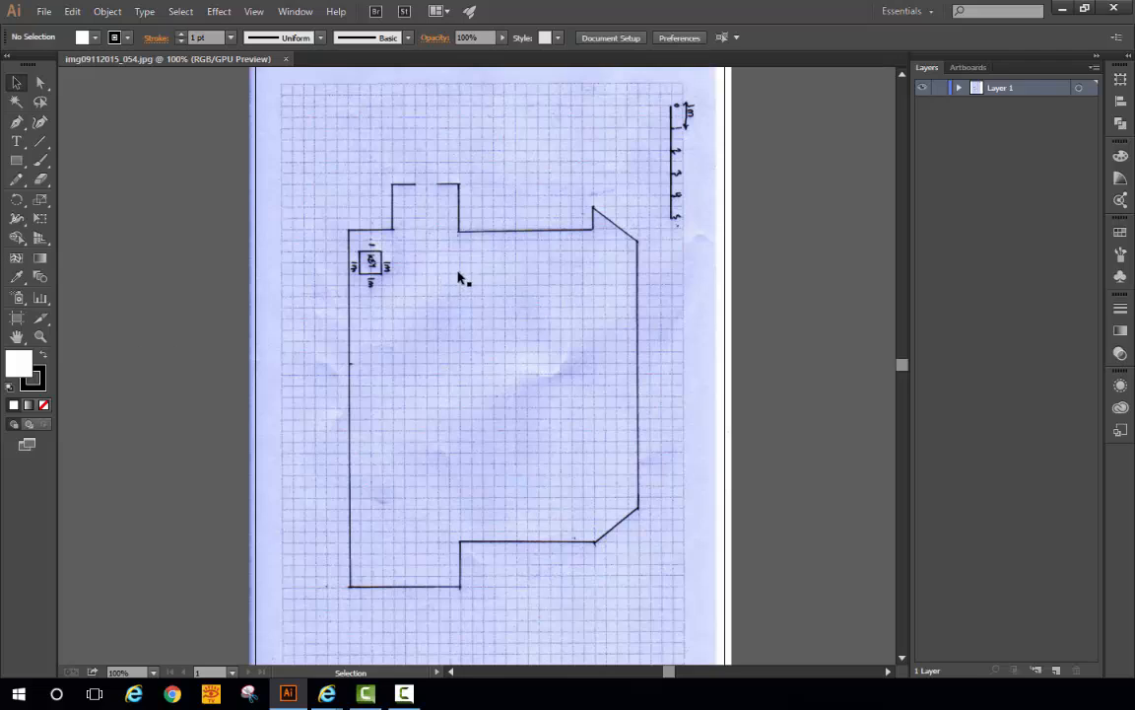
# Examine the upper outline of the scanned plan up close, comparing its corners and edges with the graph-paper grid.
pyautogui.press('space')
pyautogui.hotkey('ctrl', 'space')
pyautogui.moveTo(442, 239)
pyautogui.mouseDown()
pyautogui.moveTo(563, 337)
pyautogui.moveTo(451, 222)
pyautogui.moveTo(661, 434)
pyautogui.moveTo(541, 316)
pyautogui.moveTo(506, 323)
pyautogui.moveTo(735, 482)
pyautogui.moveTo(677, 459)
pyautogui.moveTo(520, 342)
pyautogui.moveTo(504, 395)
pyautogui.moveTo(542, 413)
pyautogui.moveTo(531, 402)
pyautogui.moveTo(575, 405)
pyautogui.moveTo(499, 444)
pyautogui.moveTo(413, 413)
pyautogui.moveTo(384, 312)
pyautogui.moveTo(487, 370)
pyautogui.moveTo(459, 302)
pyautogui.mouseUp()
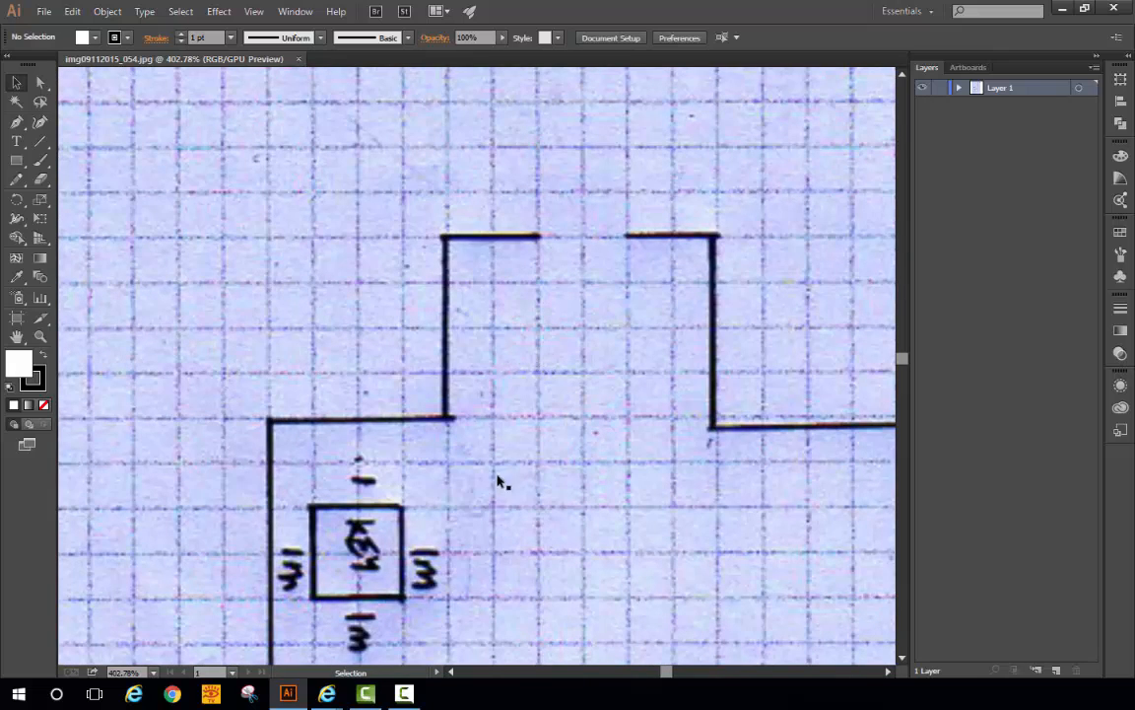
pyautogui.moveTo(560, 425)
pyautogui.mouseDown()
pyautogui.moveTo(393, 352)
pyautogui.moveTo(456, 347)
pyautogui.moveTo(476, 332)
pyautogui.moveTo(377, 380)
pyautogui.moveTo(606, 431)
pyautogui.moveTo(458, 431)
pyautogui.moveTo(724, 464)
pyautogui.moveTo(557, 427)
pyautogui.moveTo(561, 397)
pyautogui.mouseUp()
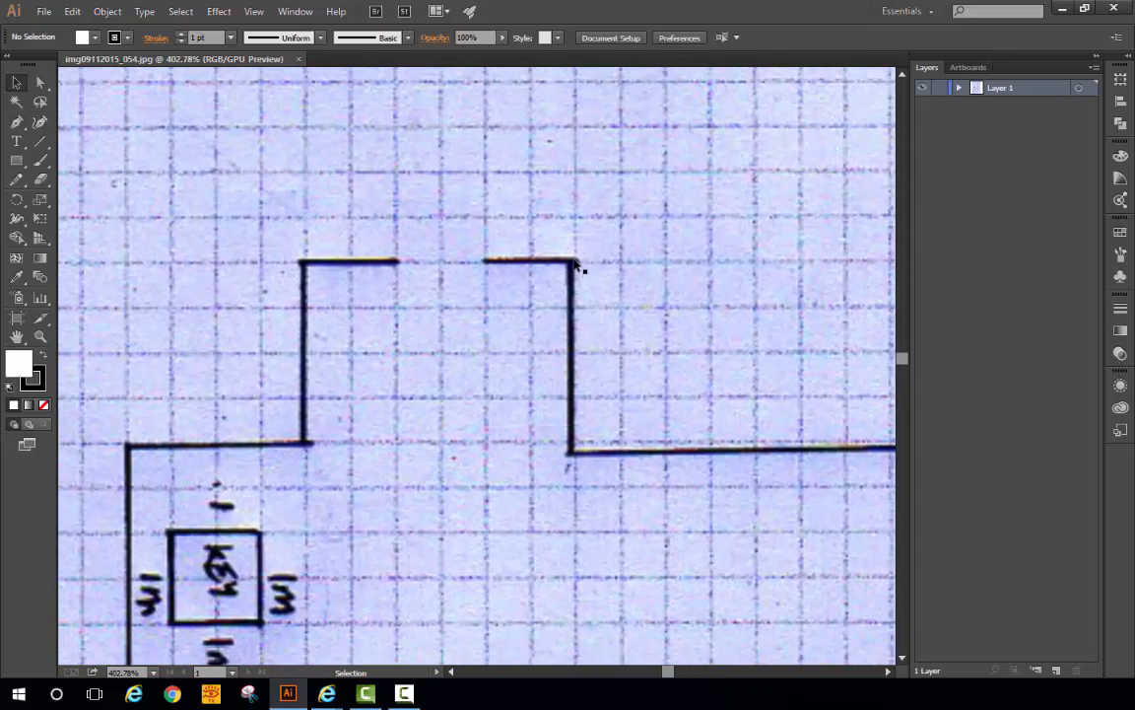
pyautogui.hscroll(8, 577, 451)
pyautogui.scroll(-2, 576, 452)
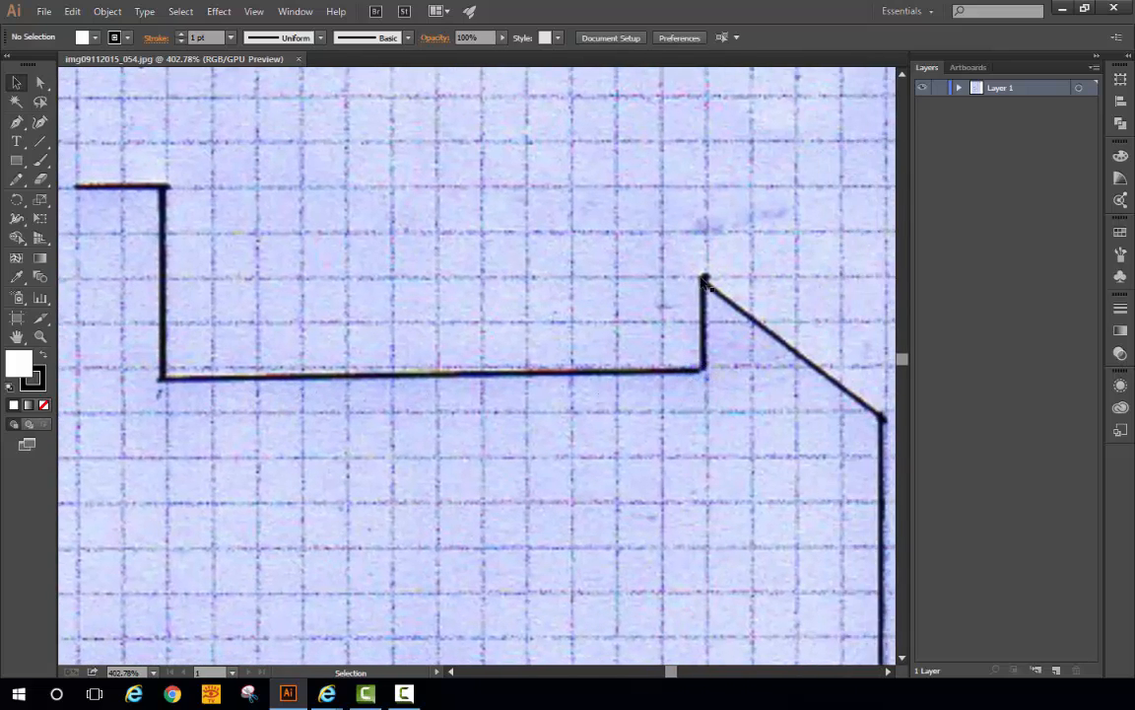
pyautogui.hscroll(-10, 702, 435)
pyautogui.scroll(1, 702, 435)
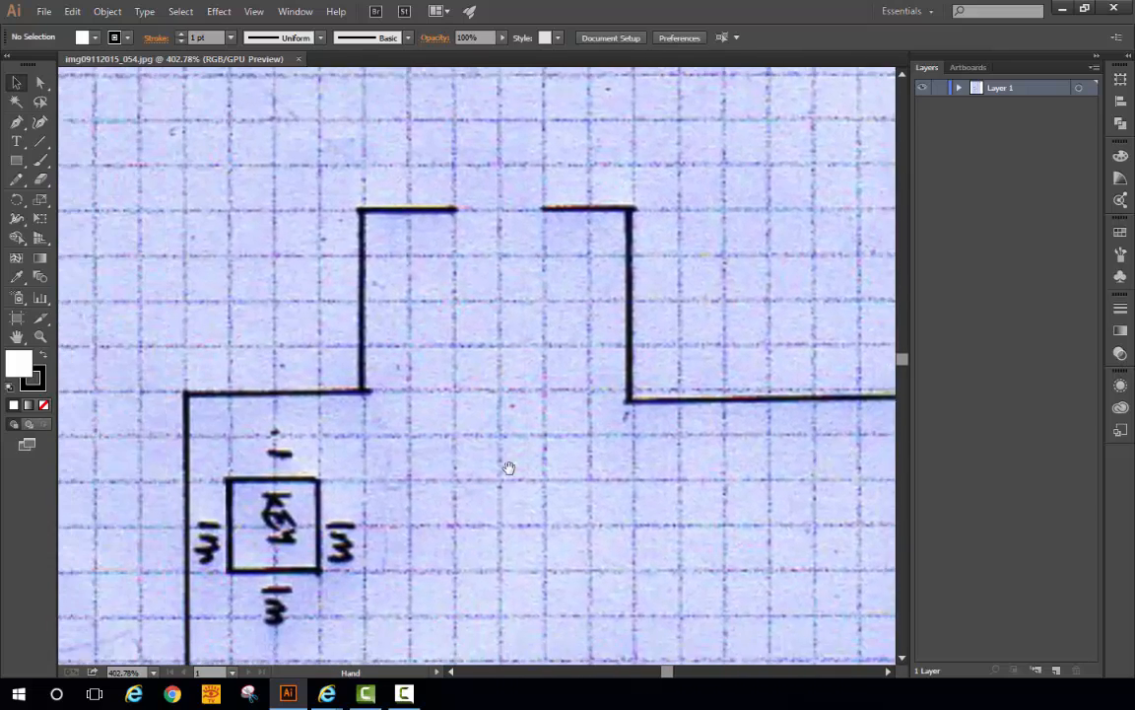
pyautogui.hscroll(-3, 633, 465)
pyautogui.scroll(-1, 633, 465)
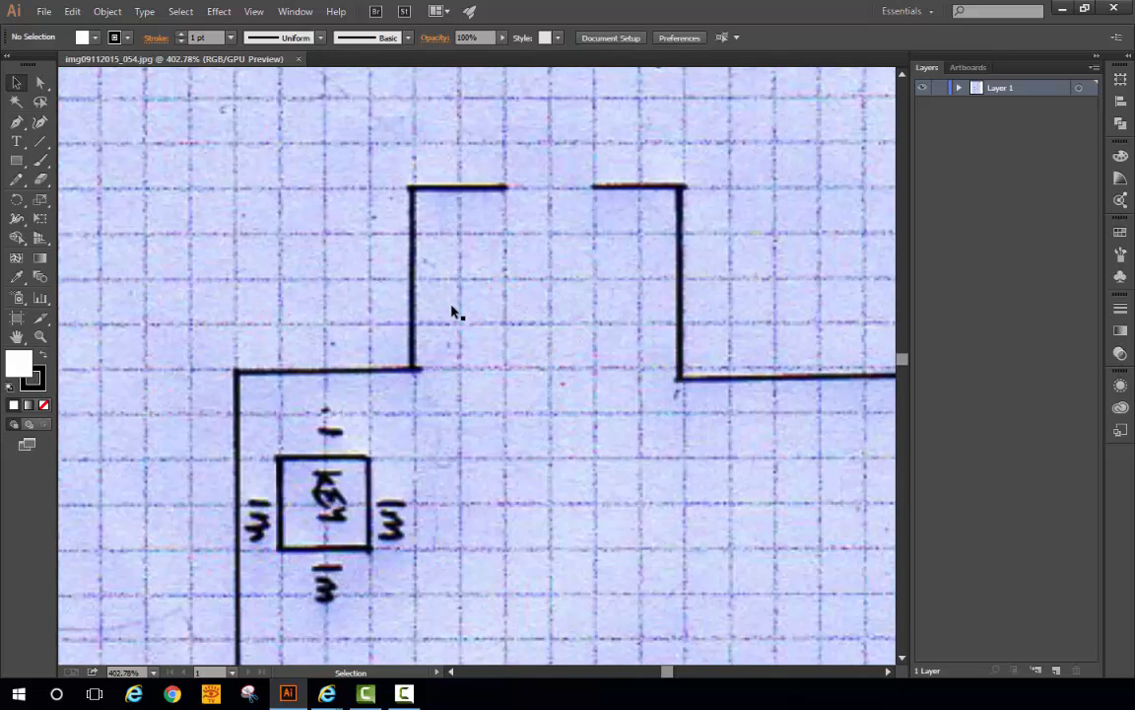
# Show the rulers and place a horizontal guide above the plan outline at about Y 53.7 mm.
pyautogui.click(287, 11)
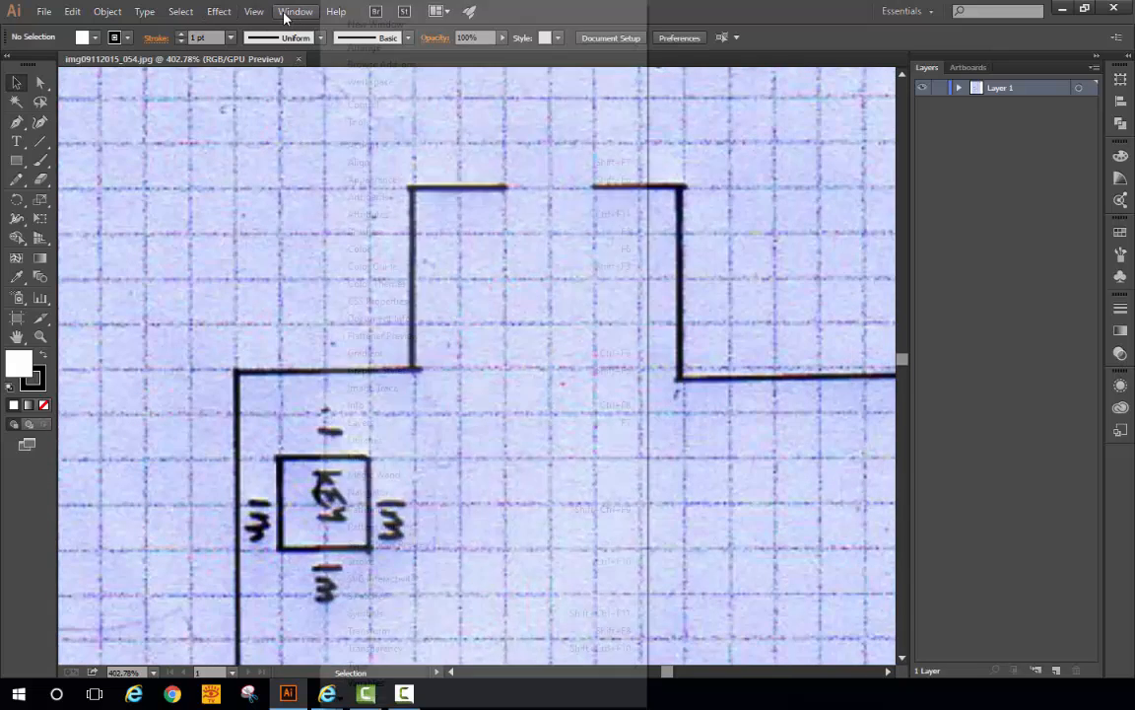
pyautogui.moveTo(219, 16)
pyautogui.moveTo(259, 13)
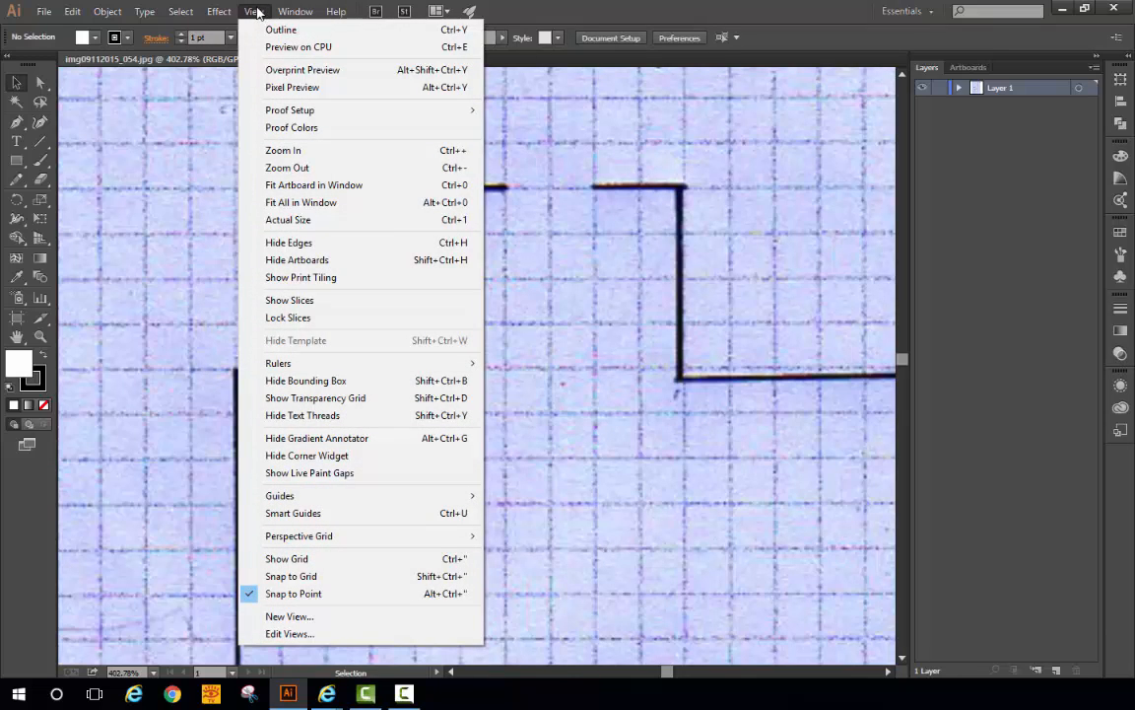
pyautogui.moveTo(345, 364)
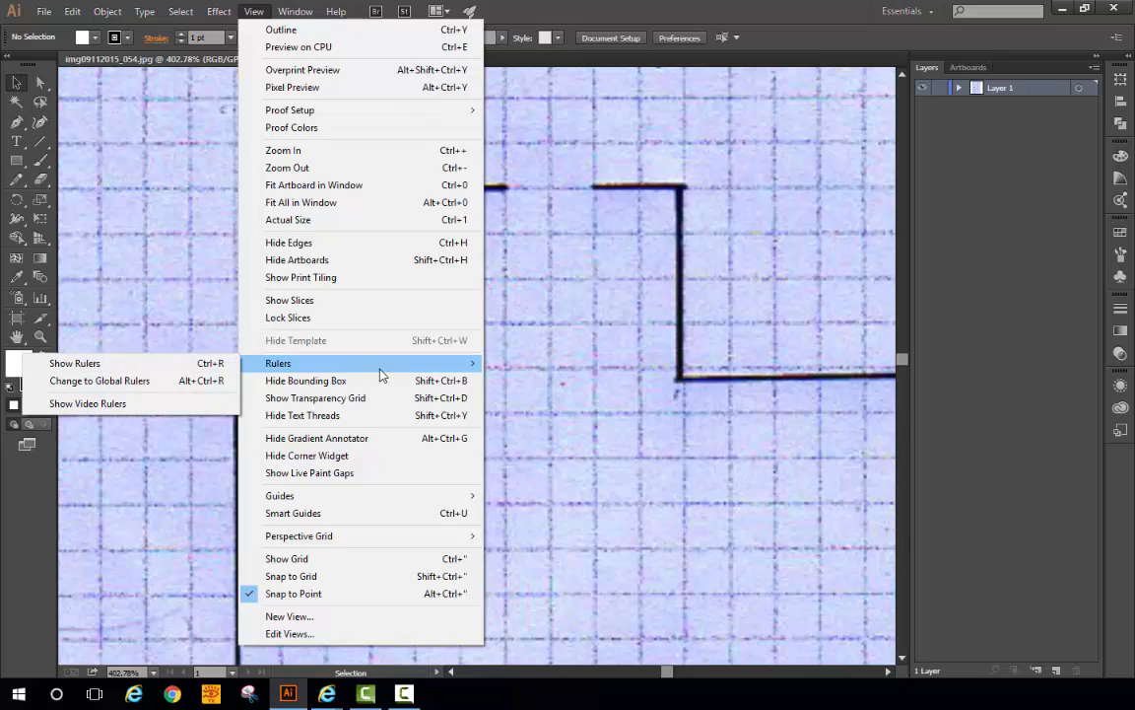
pyautogui.click(126, 367)
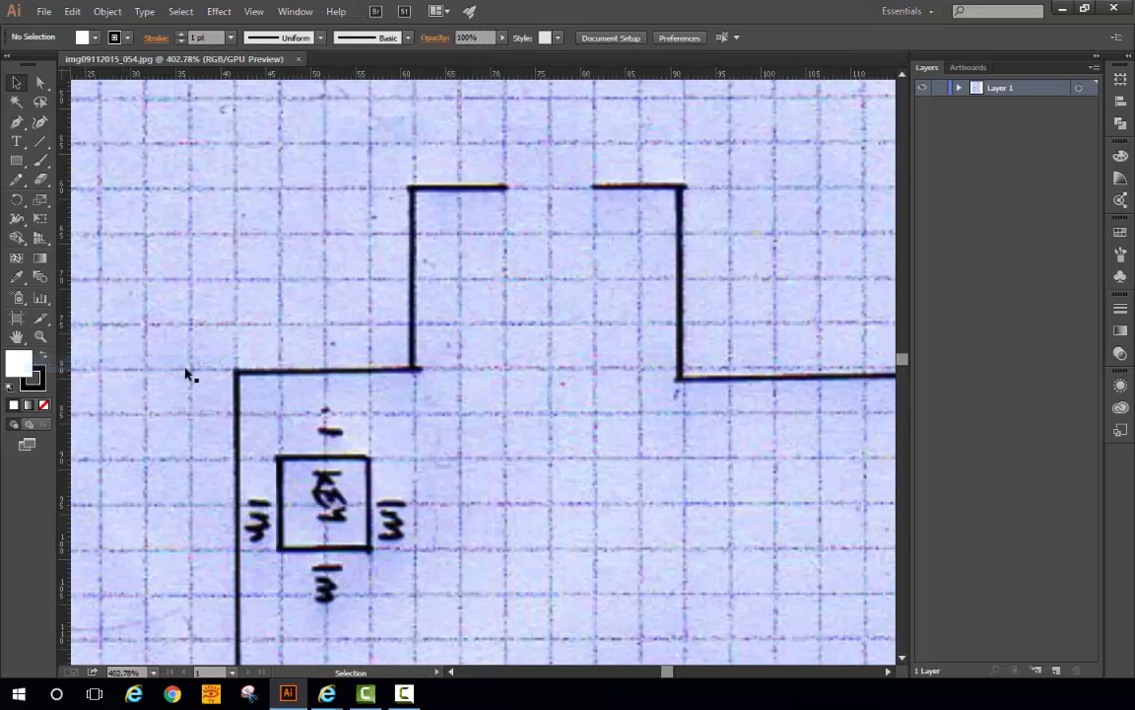
pyautogui.moveTo(400, 79); pyautogui.dragTo(406, 143)
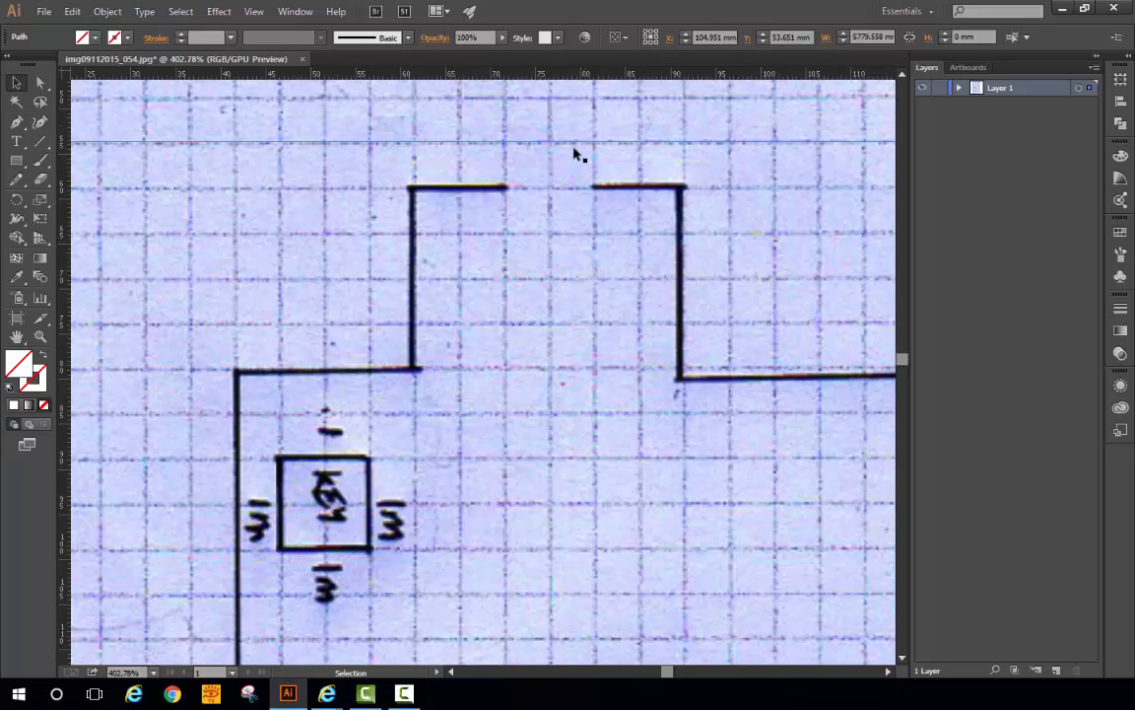
# Turn on Smart Guides for the document.
pyautogui.click(220, 12)
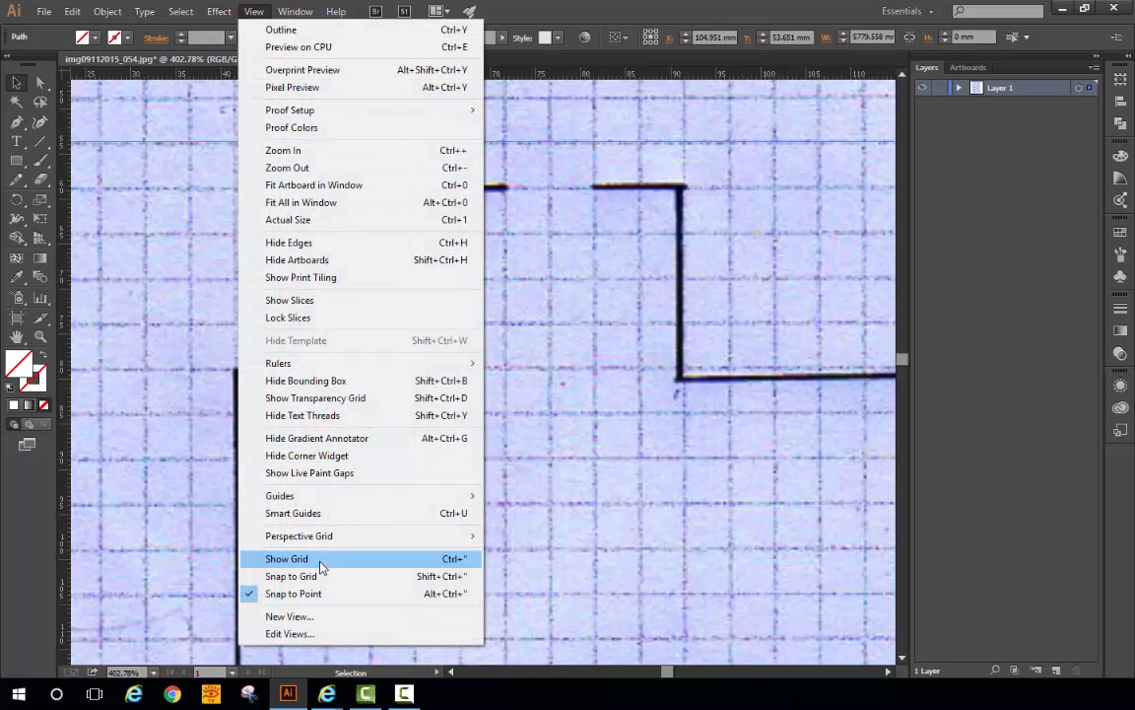
pyautogui.moveTo(336, 503)
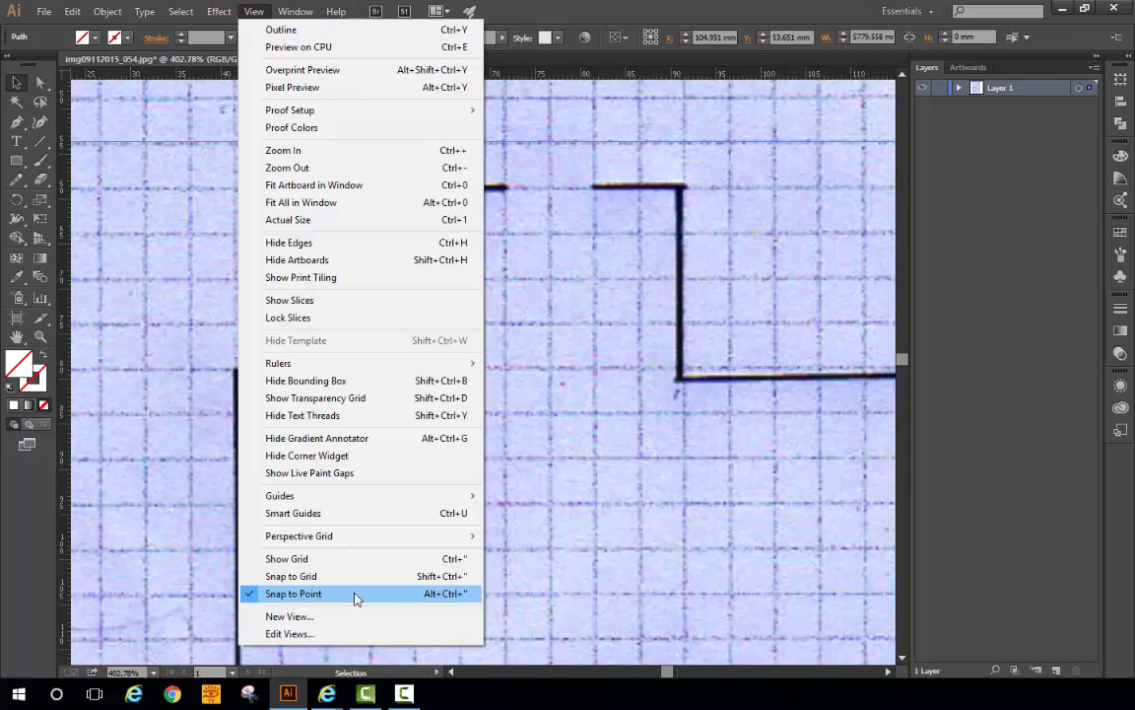
pyautogui.click(325, 513)
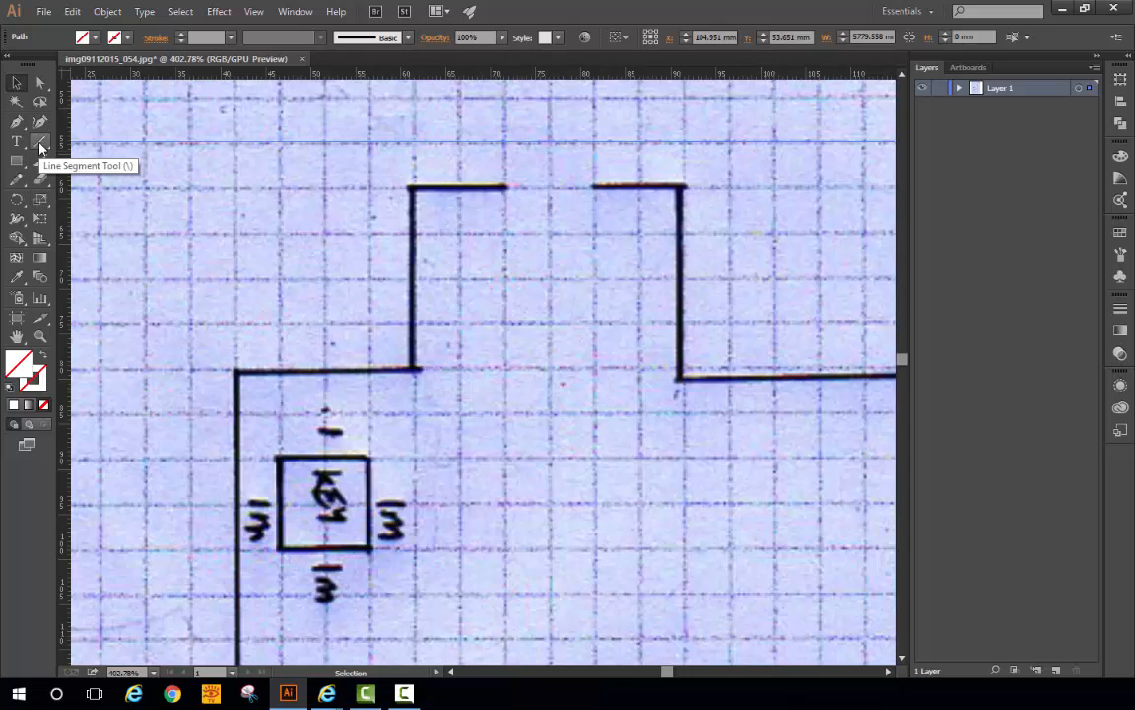
# With the Pen tool, trace from the left end of the upper opening around the step to the outline's upper-left corner, about X 41.9, Y 79.1 mm.
pyautogui.click(18, 124)
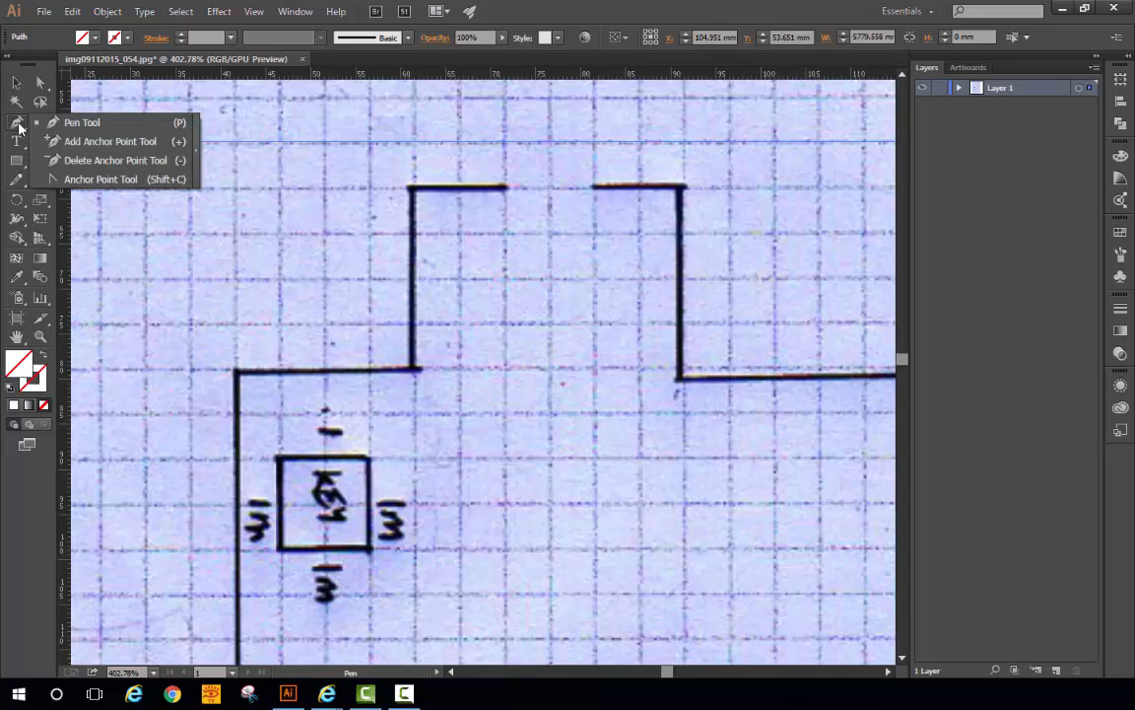
pyautogui.click(19, 125)
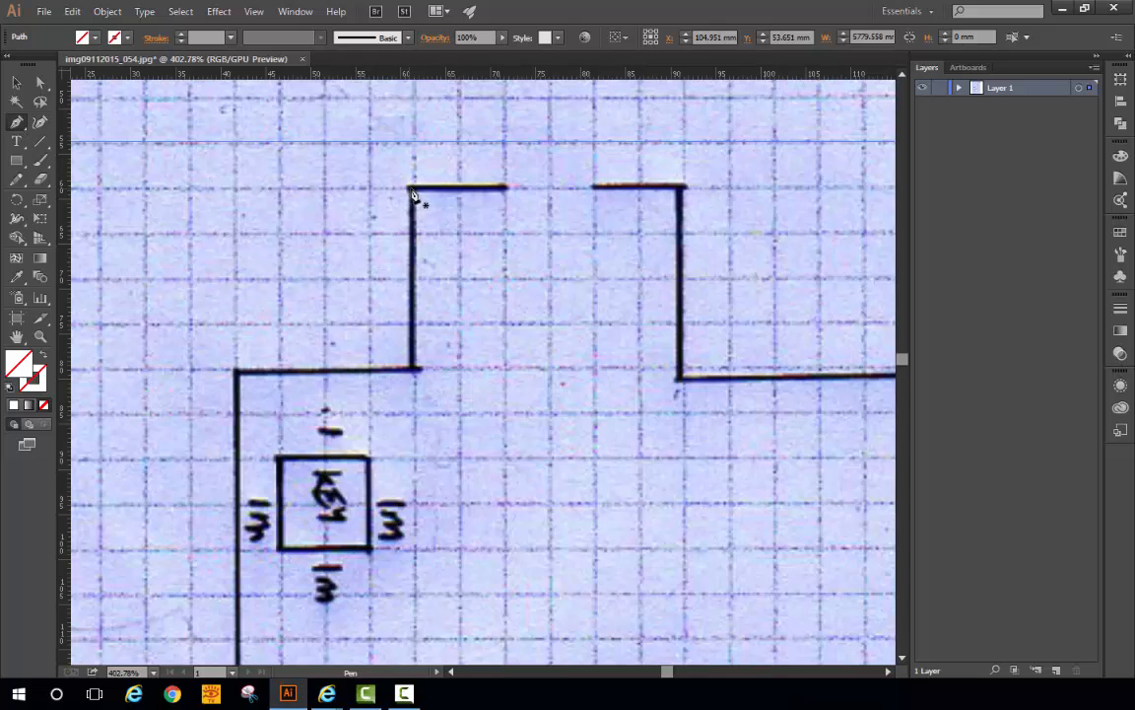
pyautogui.click(507, 189)
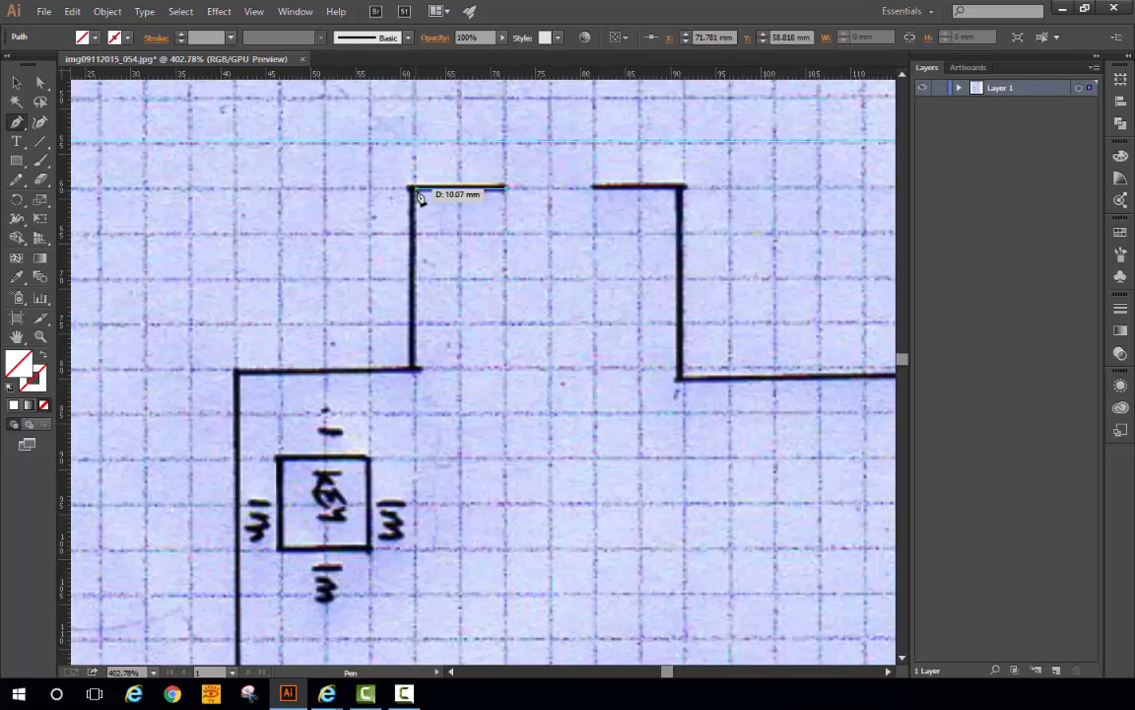
pyautogui.click(413, 189)
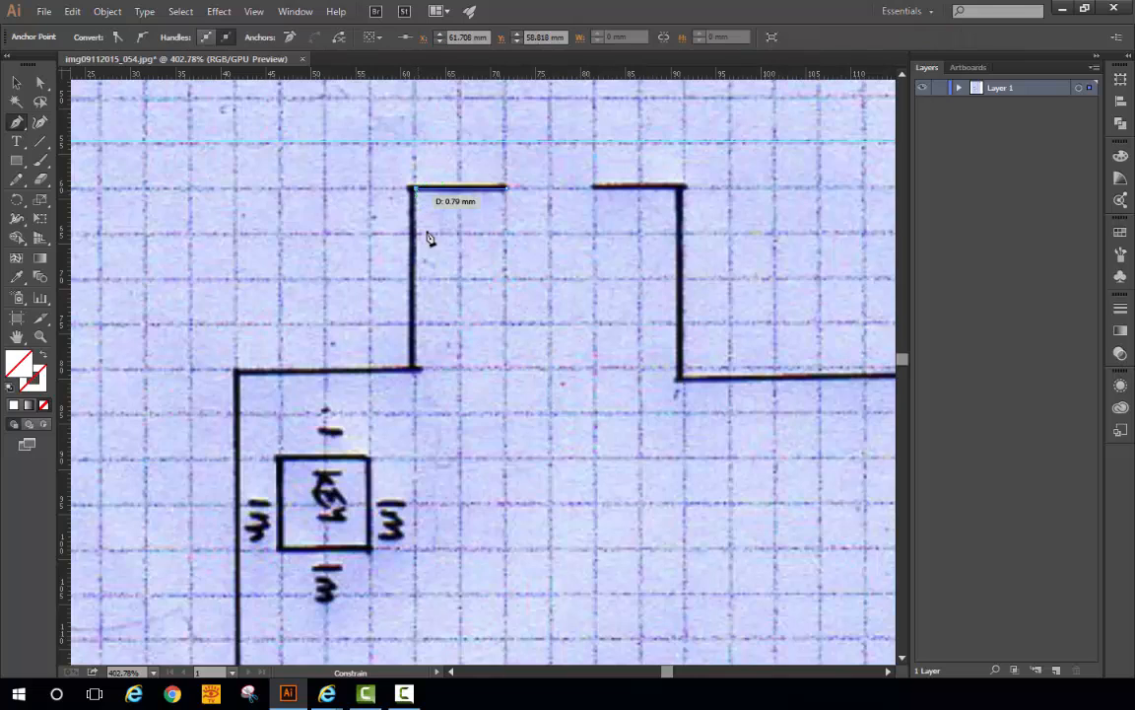
pyautogui.click(415, 371)
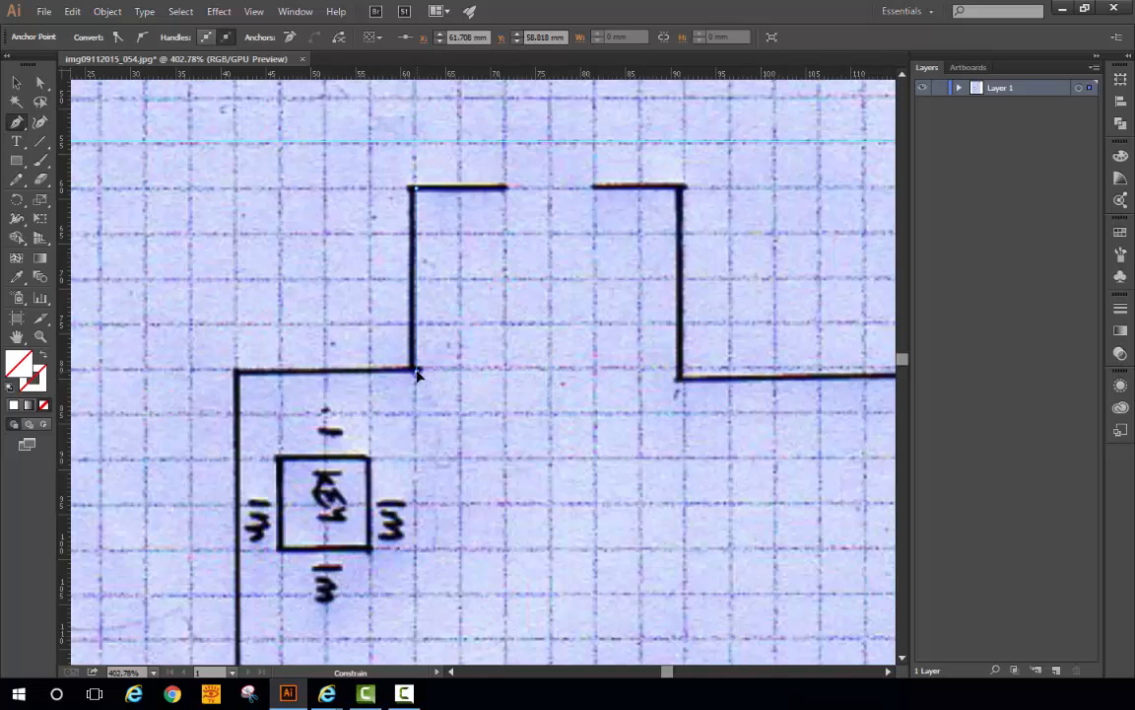
pyautogui.click(238, 372)
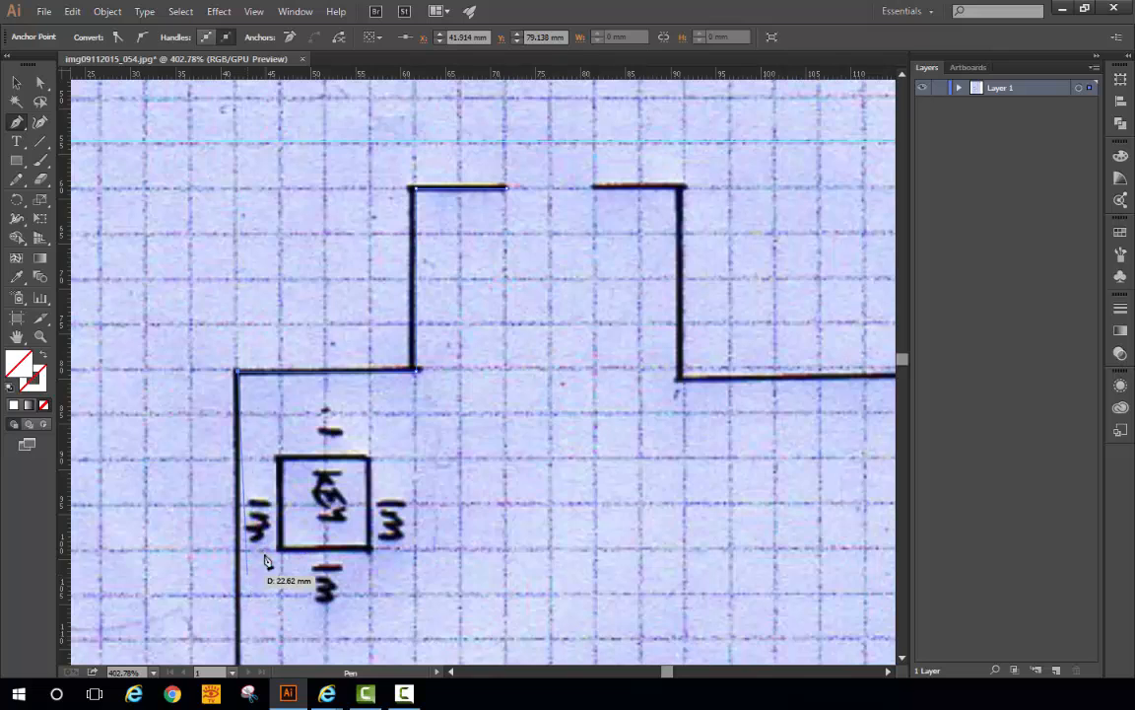
# Continue the path down the left wall to about Y 239.2 mm, along the lower edge, and up the step to about X 91.8, Y 218.8 mm.
pyautogui.press('space')
pyautogui.moveTo(253, 611)
pyautogui.mouseDown()
pyautogui.moveTo(306, 342)
pyautogui.moveTo(330, 94)
pyautogui.mouseUp()
pyautogui.moveTo(366, 525)
pyautogui.mouseDown()
pyautogui.moveTo(337, 158)
pyautogui.moveTo(362, 245)
pyautogui.moveTo(371, 173)
pyautogui.mouseUp()
pyautogui.moveTo(379, 465); pyautogui.dragTo(400, 284)
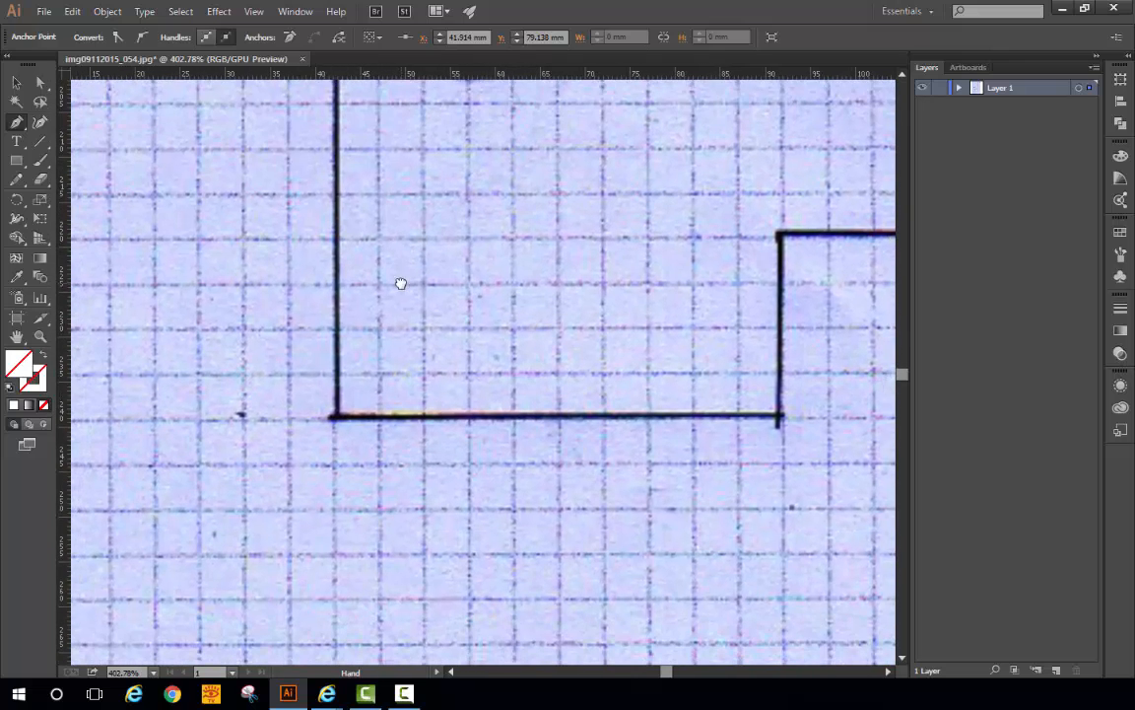
pyautogui.click(335, 421)
pyautogui.click(777, 421)
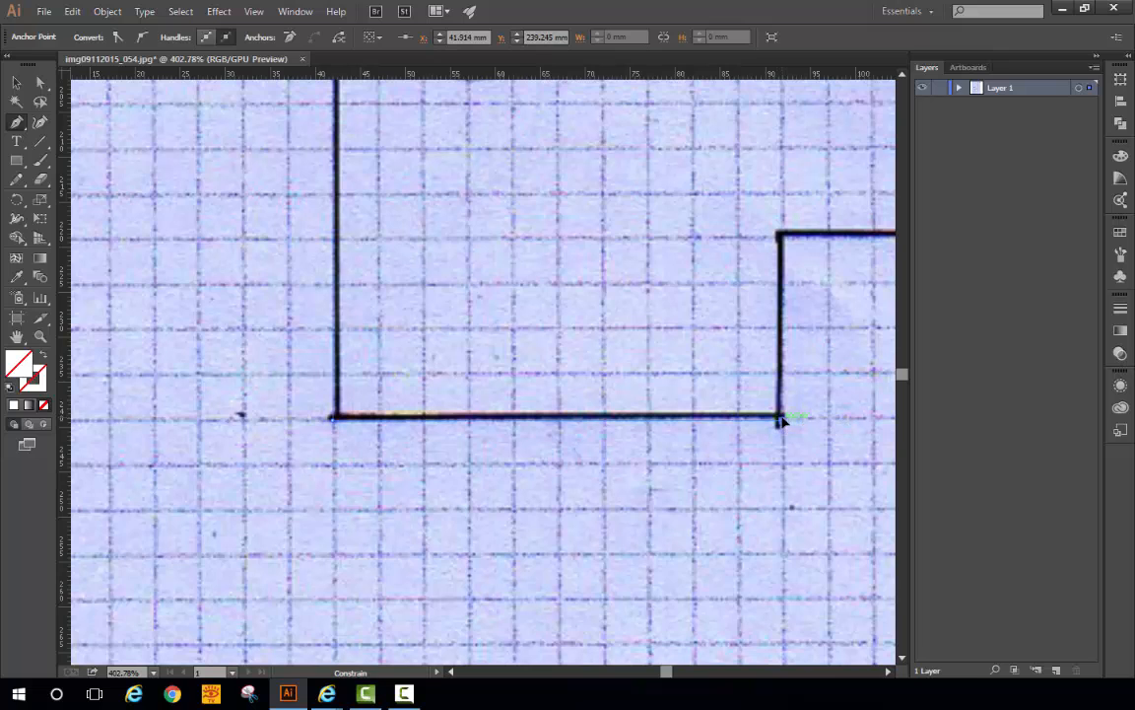
pyautogui.click(780, 237)
# Continue the path along the raised lower edge to about X 151.7 mm and diagonally up to about X 171.5, Y 199 mm.
pyautogui.moveTo(755, 249); pyautogui.dragTo(117, 408)
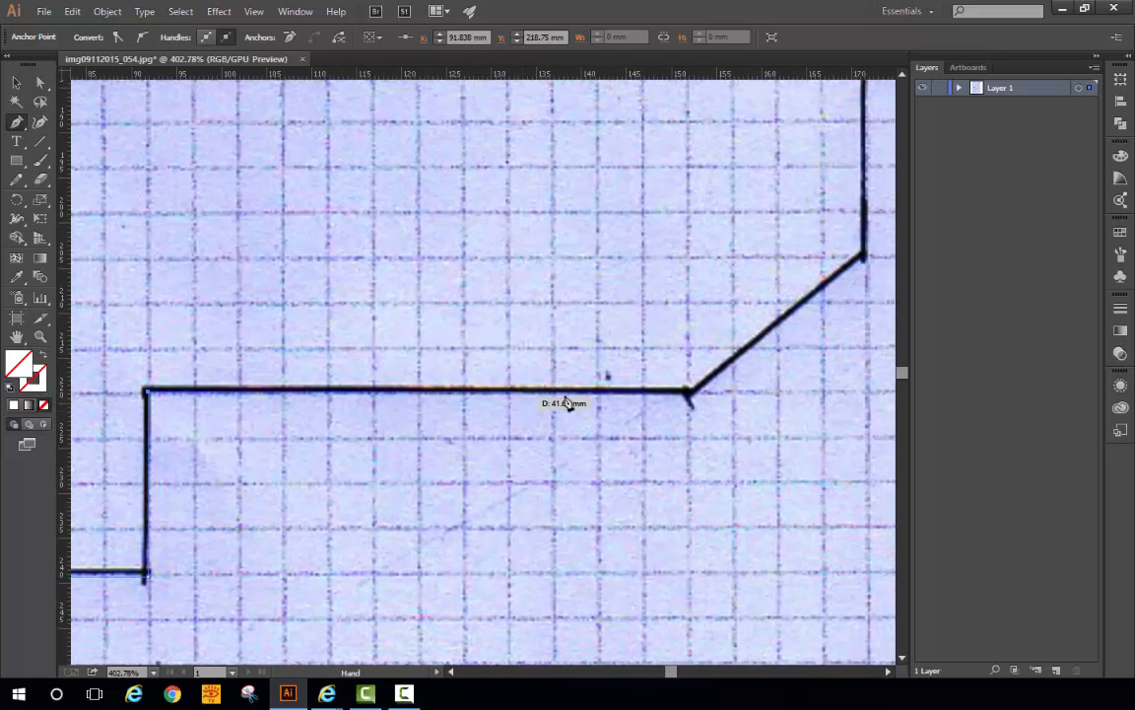
pyautogui.click(690, 392)
pyautogui.moveTo(729, 380); pyautogui.dragTo(445, 579)
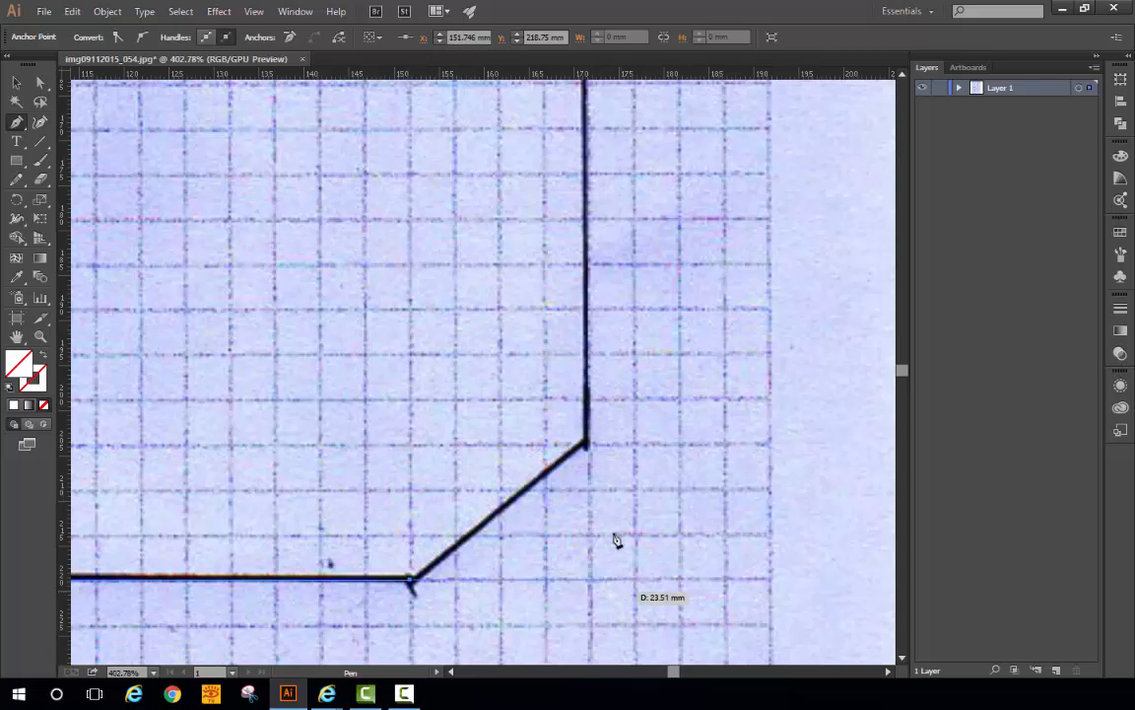
pyautogui.click(591, 405)
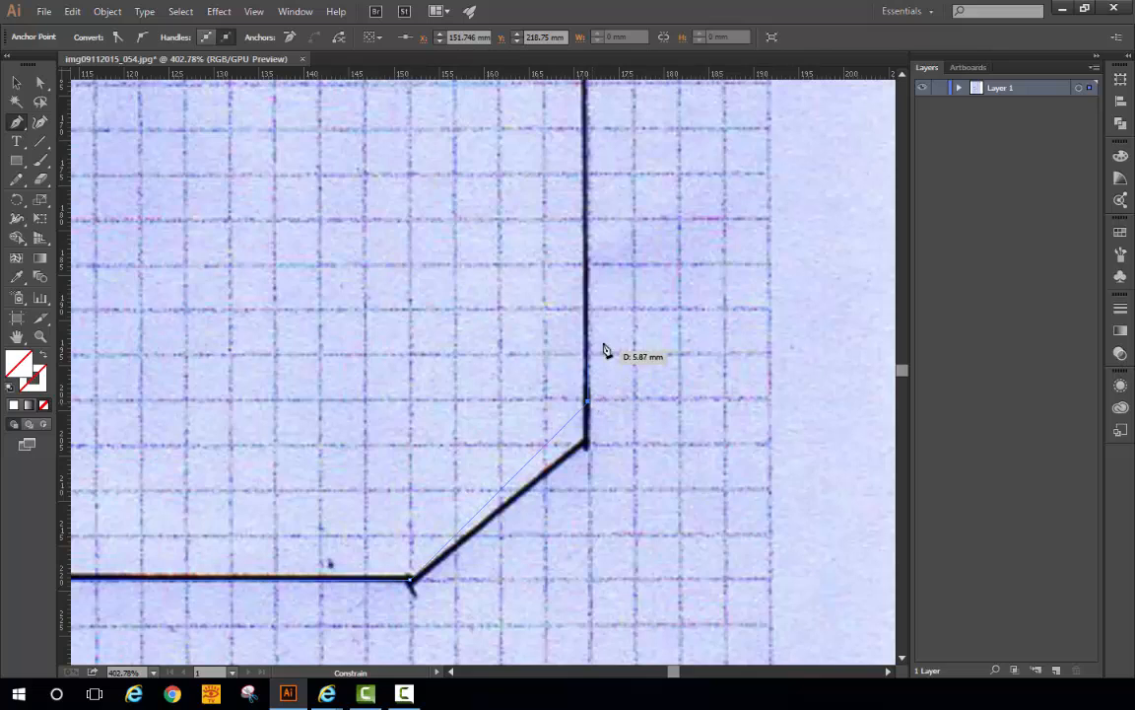
# Continue the path up the right wall to about Y 83.4 mm and diagonally to a peak at about X 151.5, Y 63.4 mm.
pyautogui.press('space')
pyautogui.moveTo(591, 273); pyautogui.dragTo(564, 494)
pyautogui.moveTo(563, 361); pyautogui.dragTo(545, 633)
pyautogui.moveTo(555, 227); pyautogui.dragTo(565, 607)
pyautogui.moveTo(543, 336); pyautogui.dragTo(551, 452)
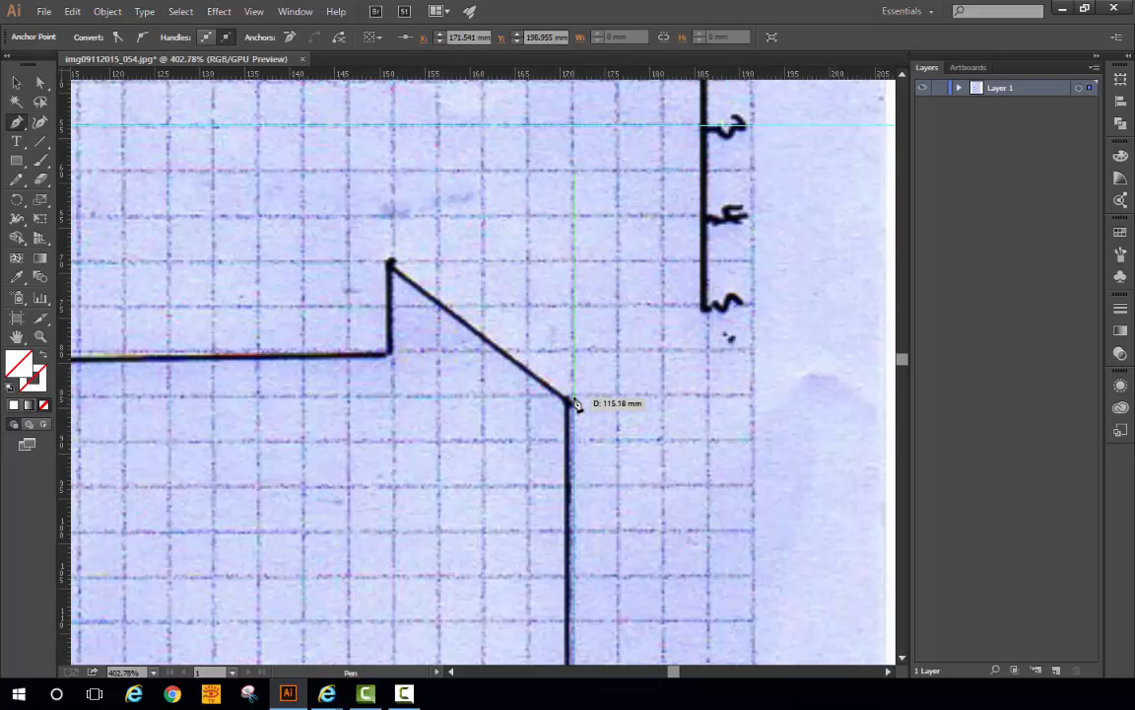
pyautogui.click(572, 394)
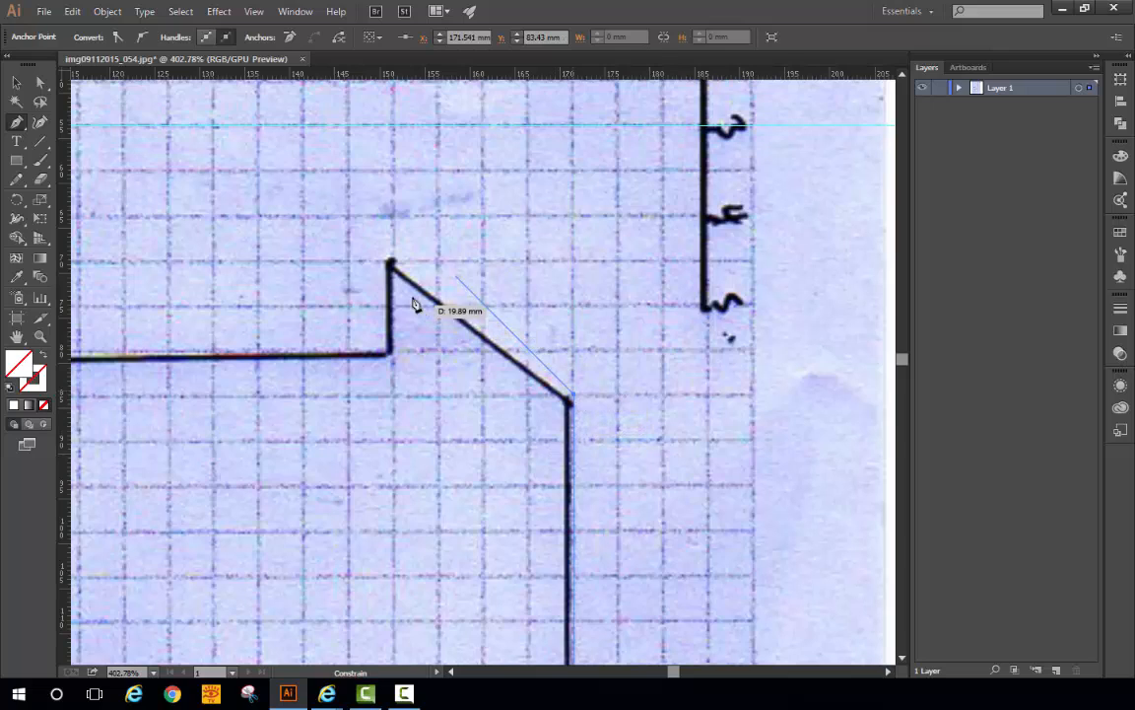
pyautogui.click(393, 213)
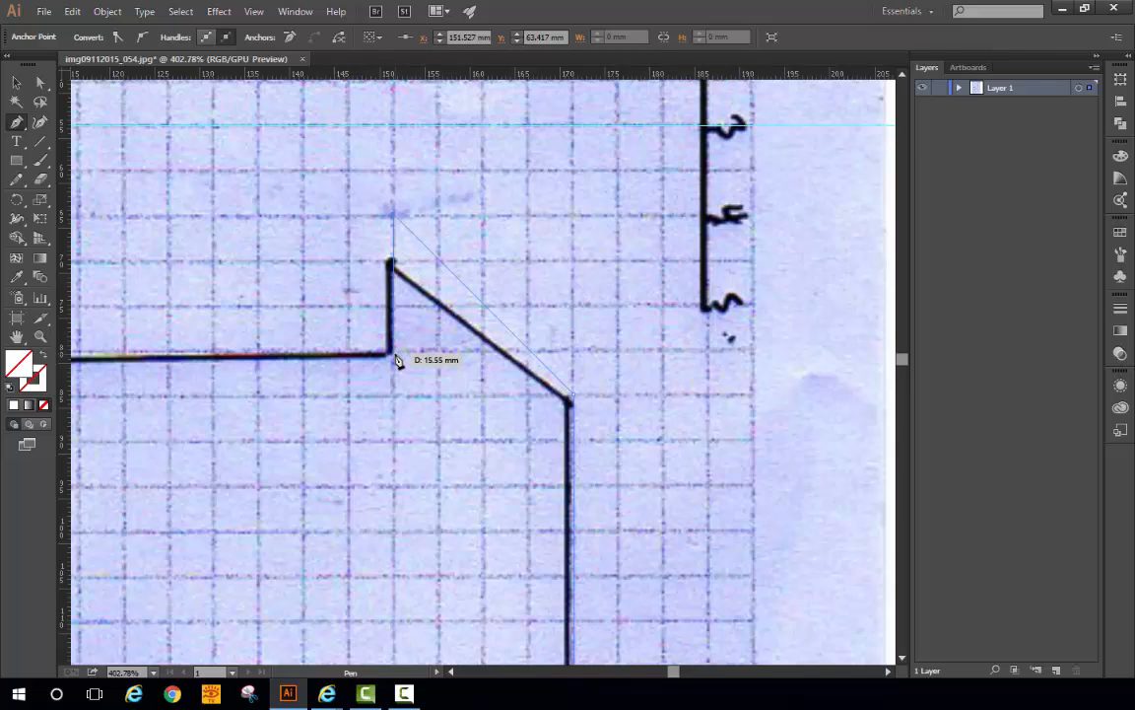
# Trace from the peak along the upper edge and around the step, ending the open path at the opening's right end, about X 81.3, Y 58.8 mm.
pyautogui.hotkey('ctrl', 'z')
pyautogui.moveTo(235, 357); pyautogui.dragTo(801, 364)
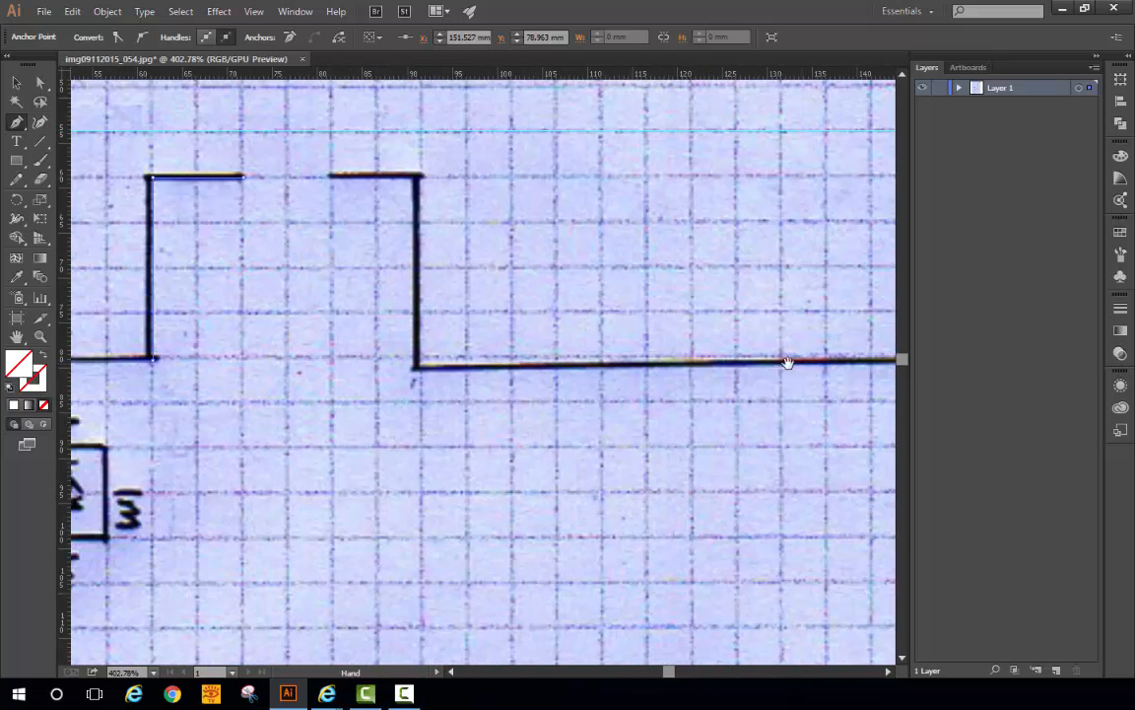
pyautogui.click(420, 364)
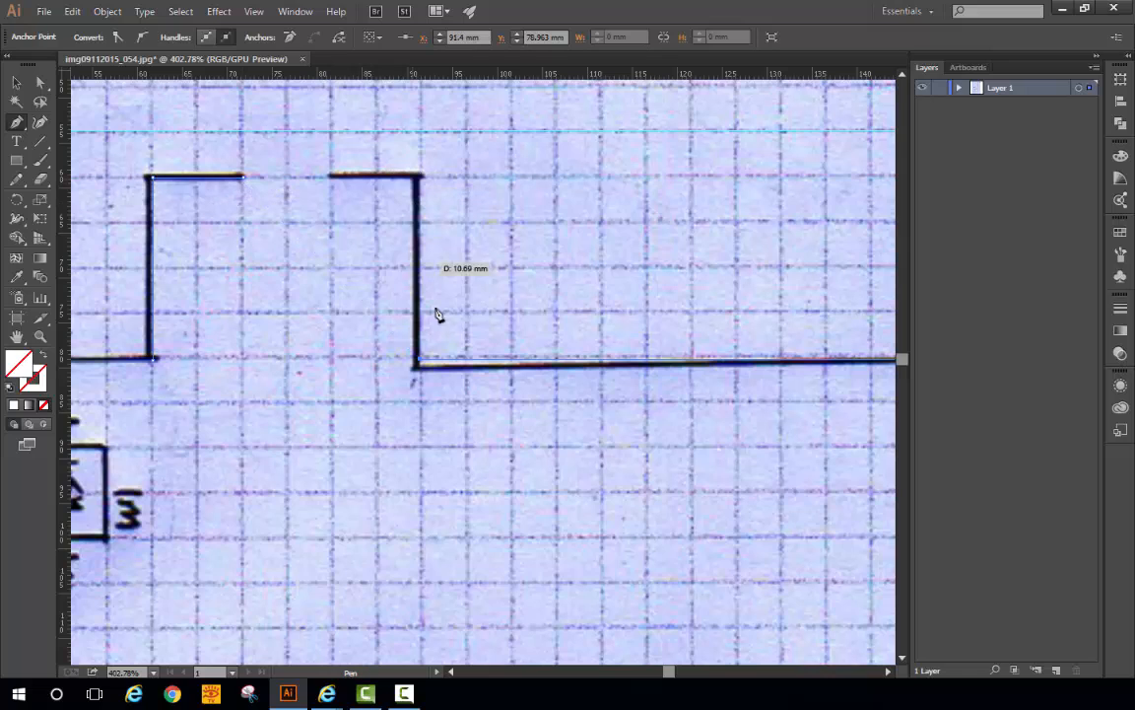
pyautogui.click(422, 178)
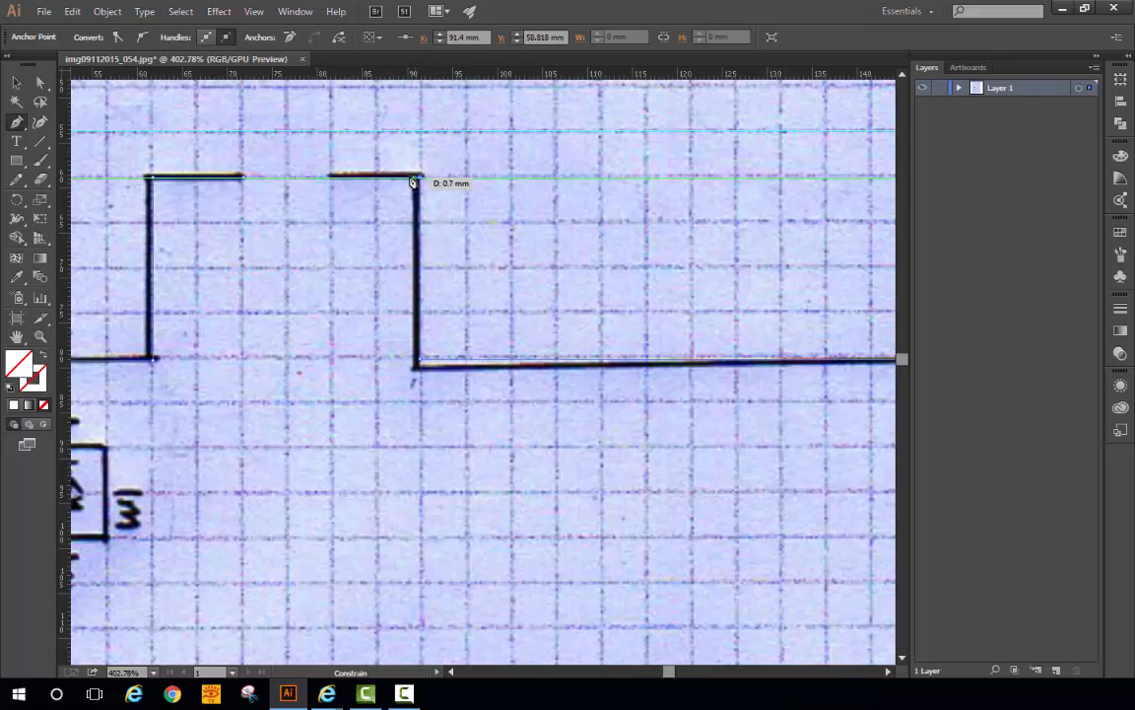
pyautogui.click(331, 180)
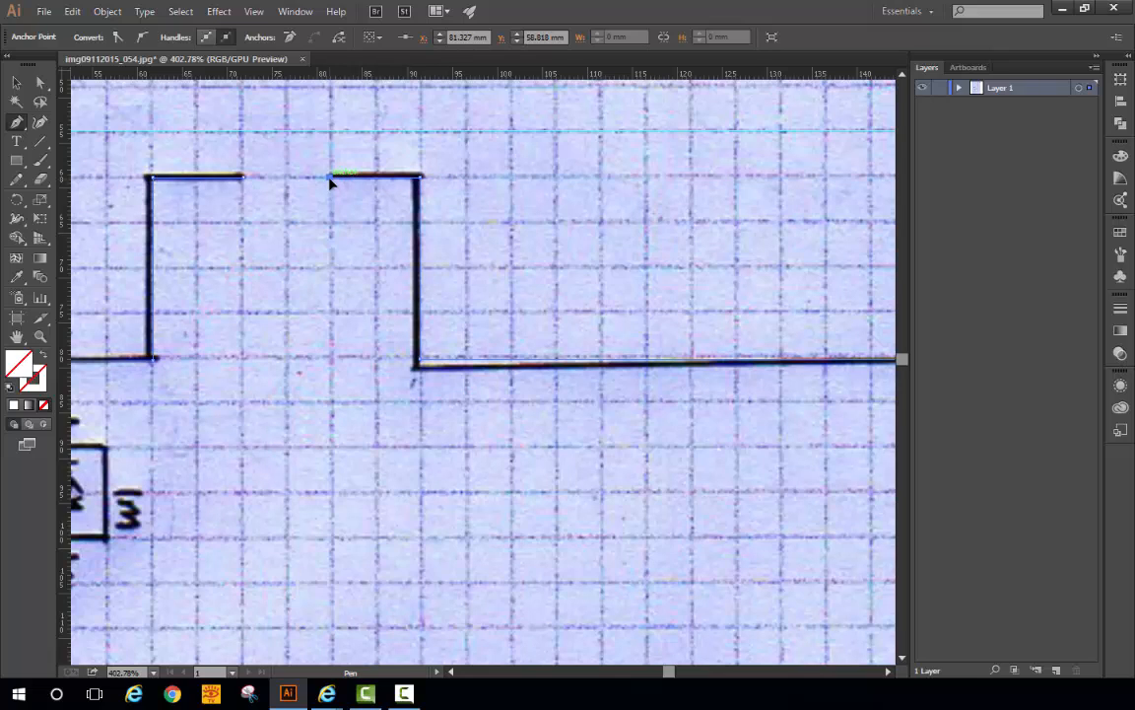
pyautogui.press('Escape')
pyautogui.click(16, 83)
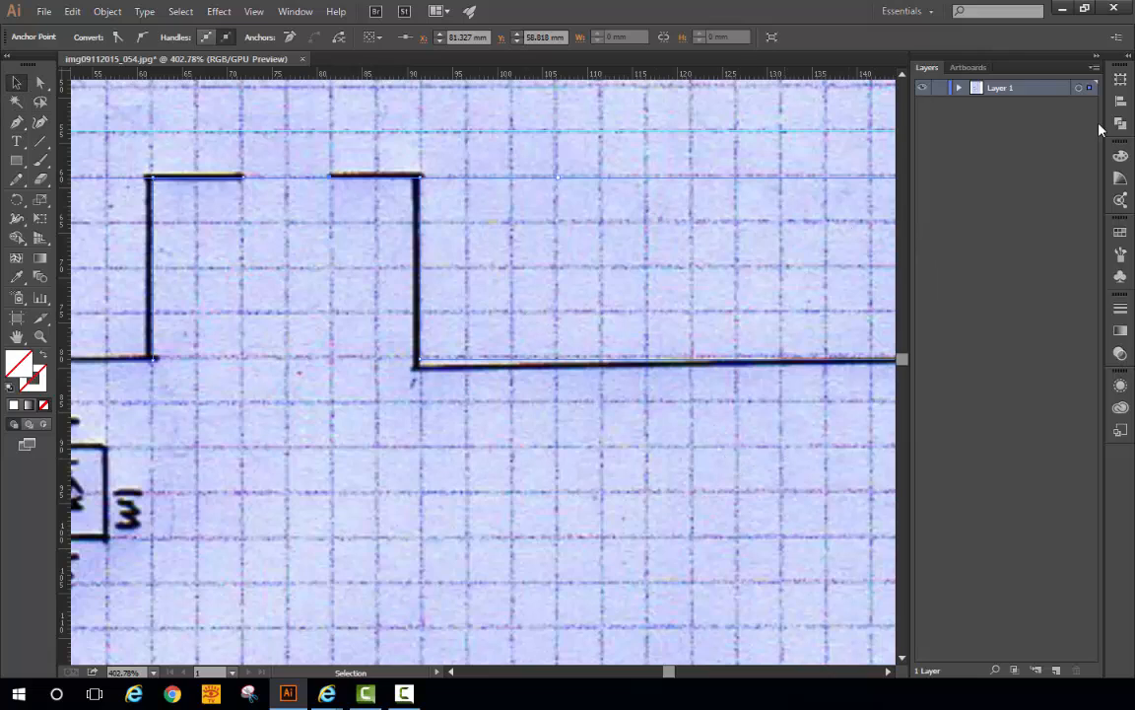
# Hide the guide and the scanned image within Layer 1 and view the whole traced outline on its own.
pyautogui.click(959, 88)
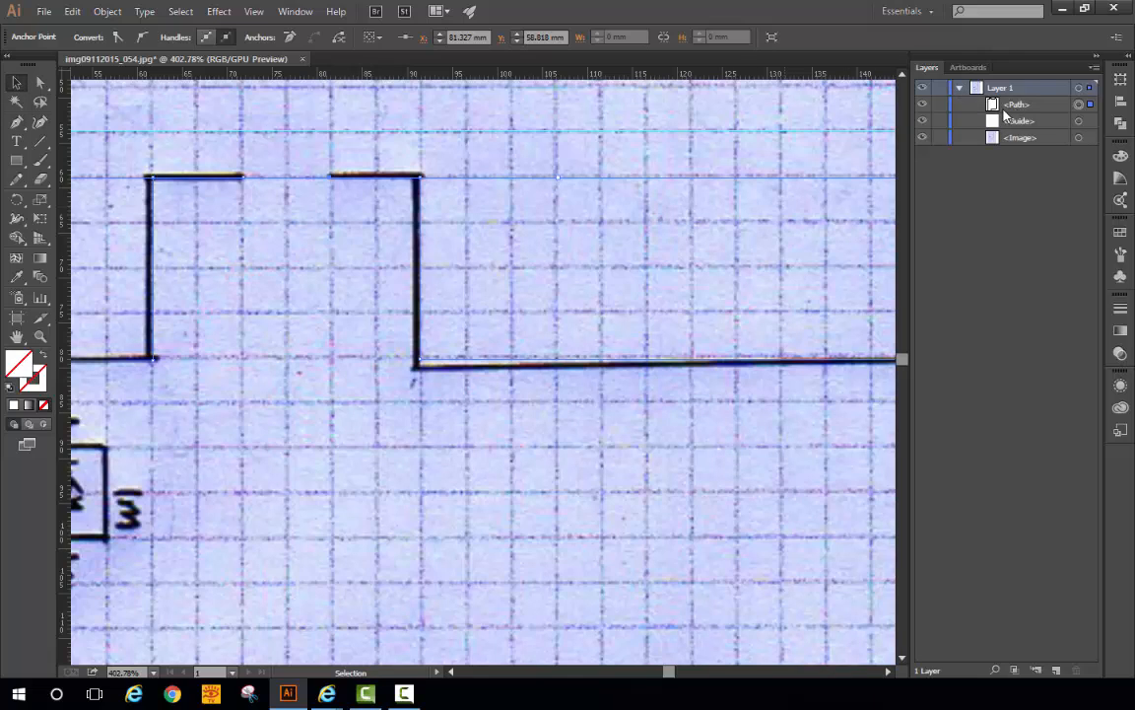
pyautogui.click(925, 121)
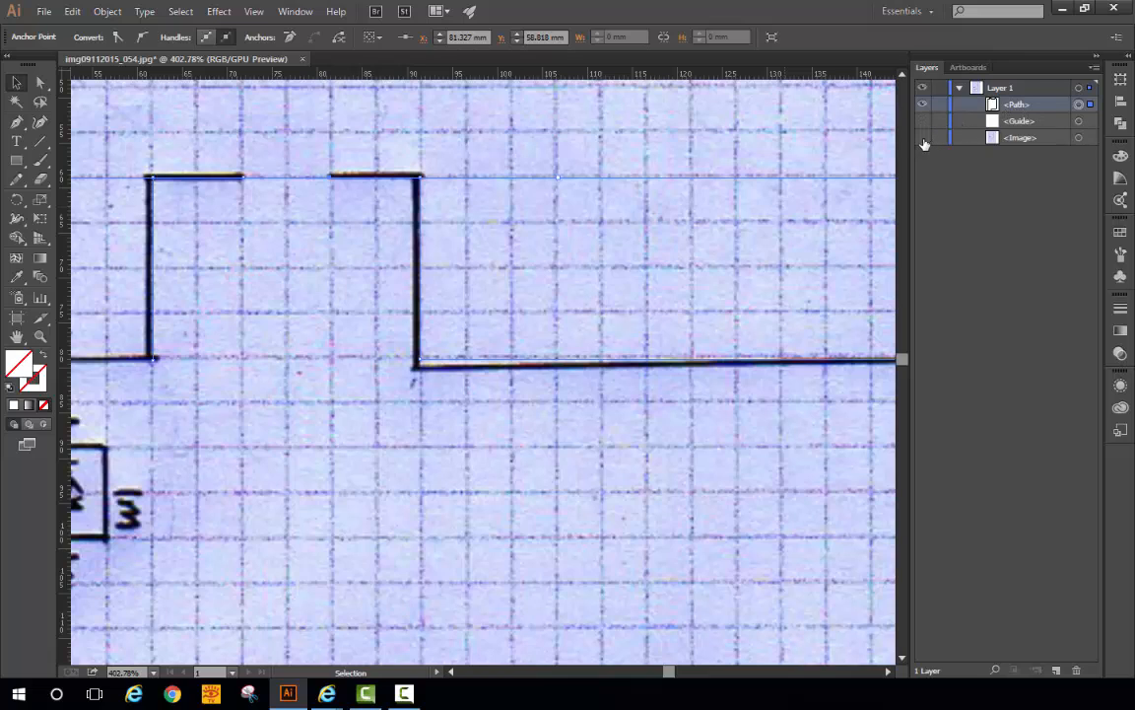
pyautogui.click(925, 138)
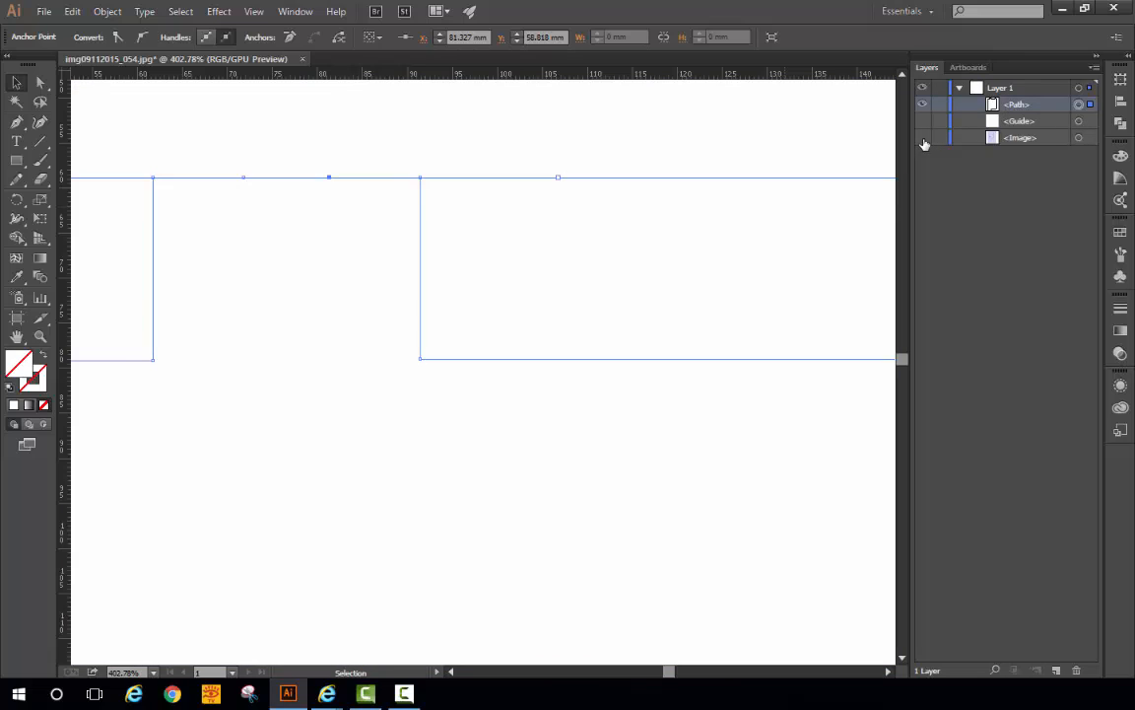
pyautogui.keyDown('ctrl'); pyautogui.keyDown('alt'); pyautogui.click(613, 426); pyautogui.keyUp('alt'); pyautogui.keyUp('ctrl')
pyautogui.keyDown('ctrl'); pyautogui.keyDown('alt'); pyautogui.click(614, 426); pyautogui.keyUp('alt'); pyautogui.keyUp('ctrl')
pyautogui.keyDown('ctrl'); pyautogui.keyDown('alt'); pyautogui.click(613, 426); pyautogui.keyUp('alt'); pyautogui.keyUp('ctrl')
pyautogui.moveTo(460, 479); pyautogui.dragTo(702, 381)
pyautogui.keyDown('ctrl'); pyautogui.keyDown('alt'); pyautogui.click(577, 423); pyautogui.keyUp('alt'); pyautogui.keyUp('ctrl')
pyautogui.click(355, 242)
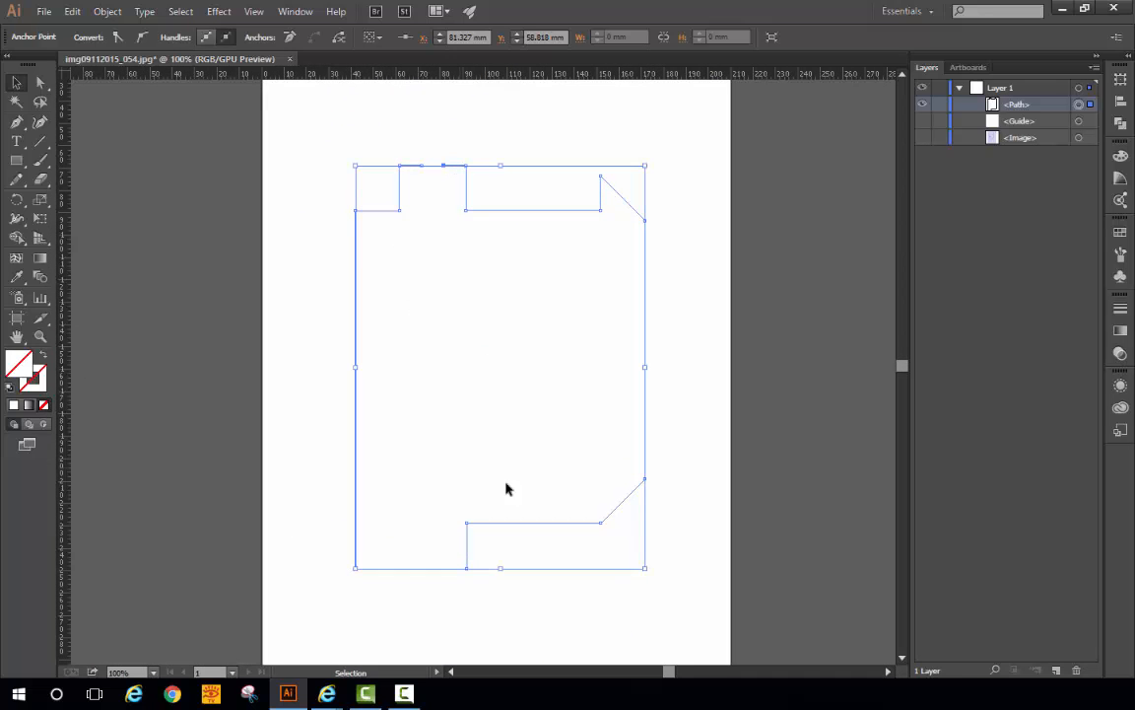
pyautogui.moveTo(411, 466); pyautogui.dragTo(482, 408)
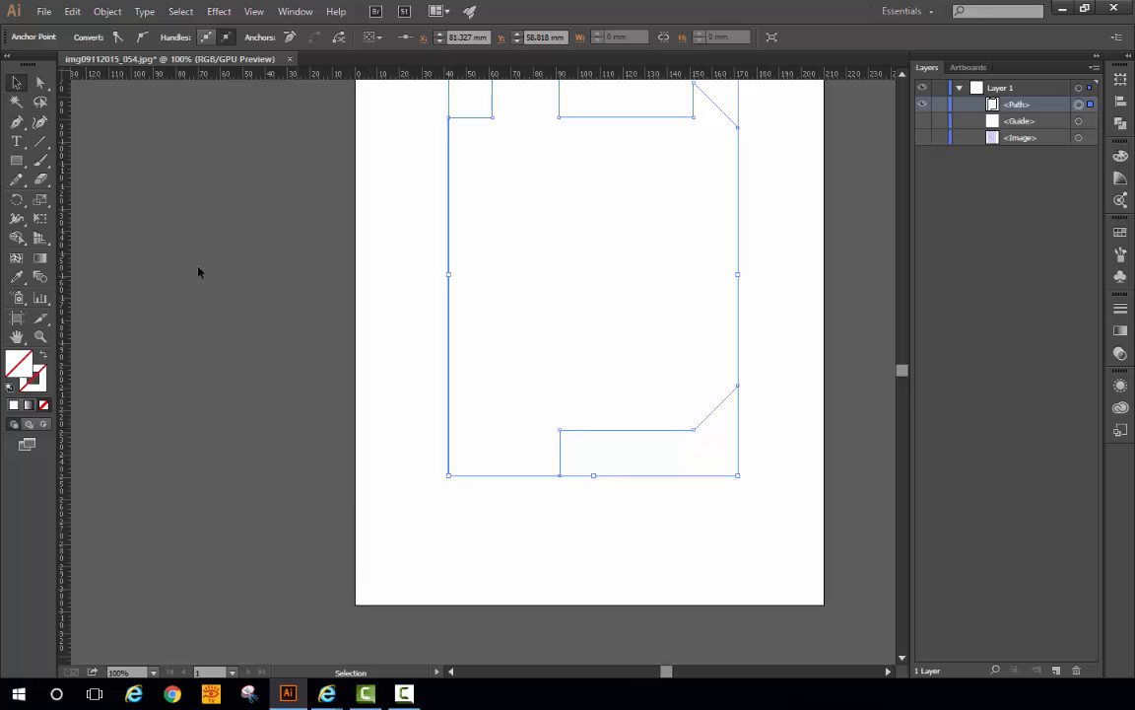
pyautogui.click(72, 11)
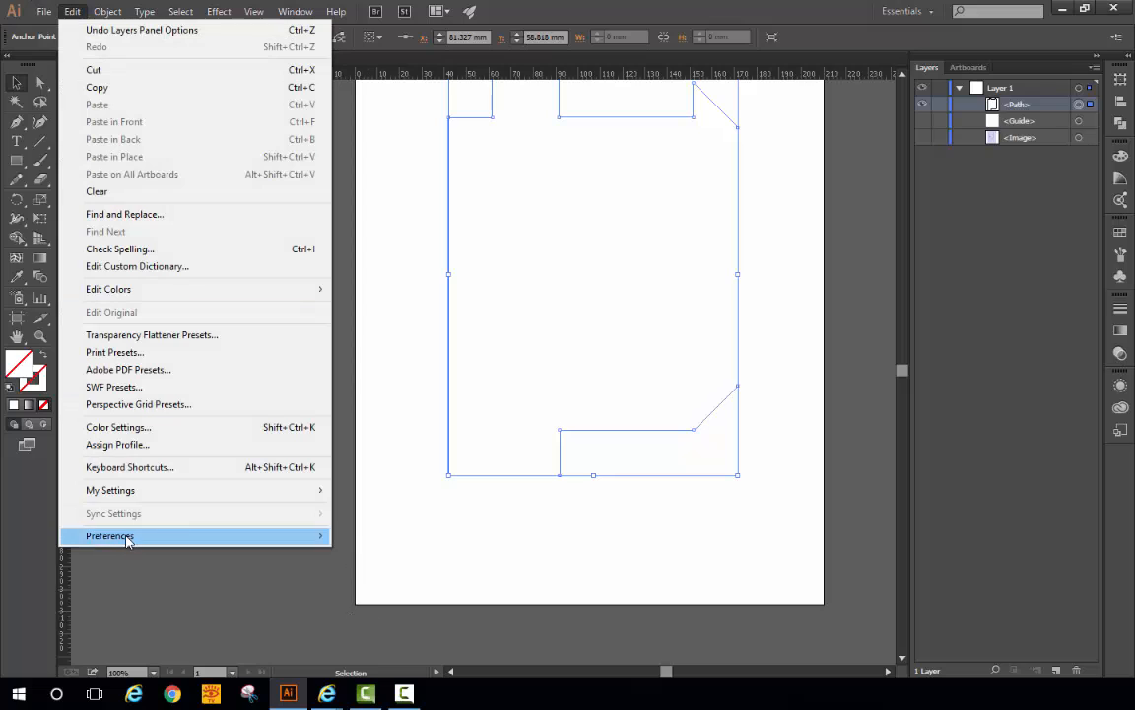
pyautogui.moveTo(129, 537)
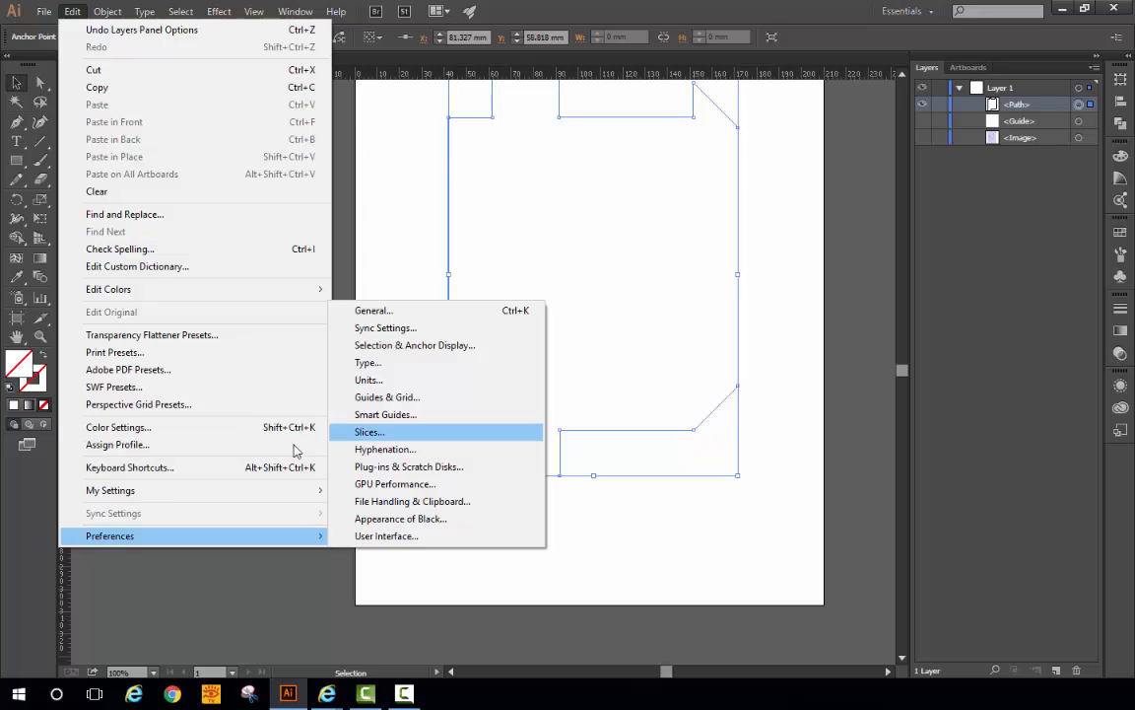
pyautogui.click(699, 595)
pyautogui.click(344, 426)
# Apply a black stroke to the traced outline and show the scanned image beneath it again.
pyautogui.moveTo(252, 258); pyautogui.dragTo(659, 361)
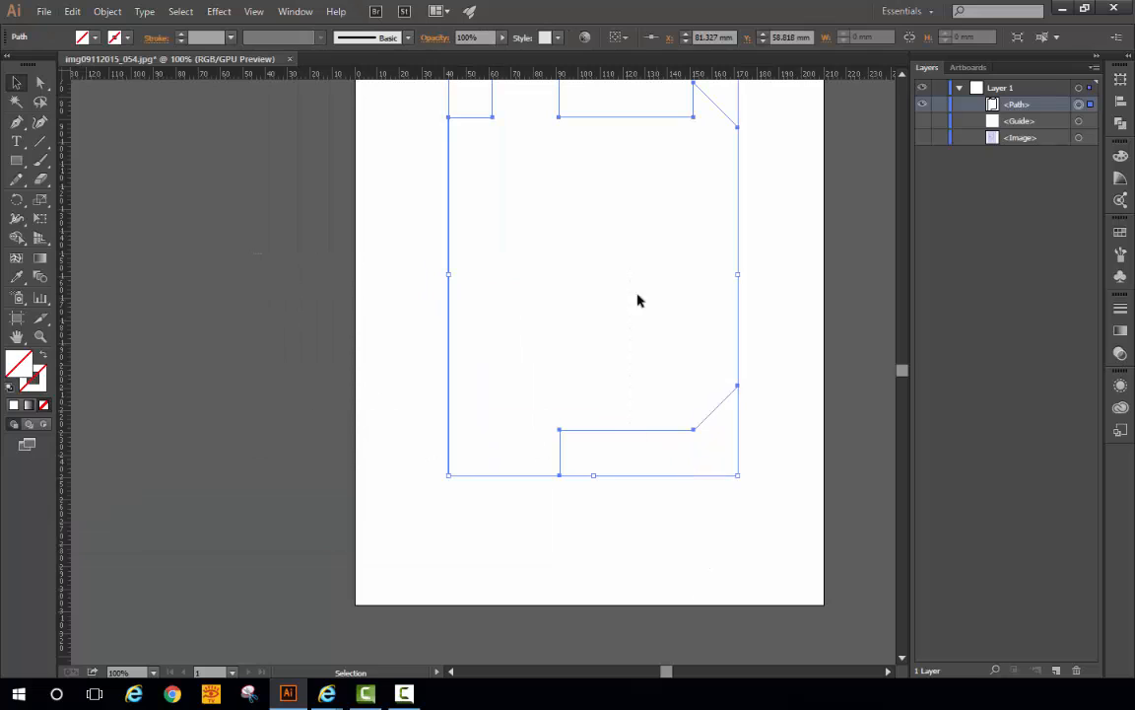
pyautogui.click(41, 388)
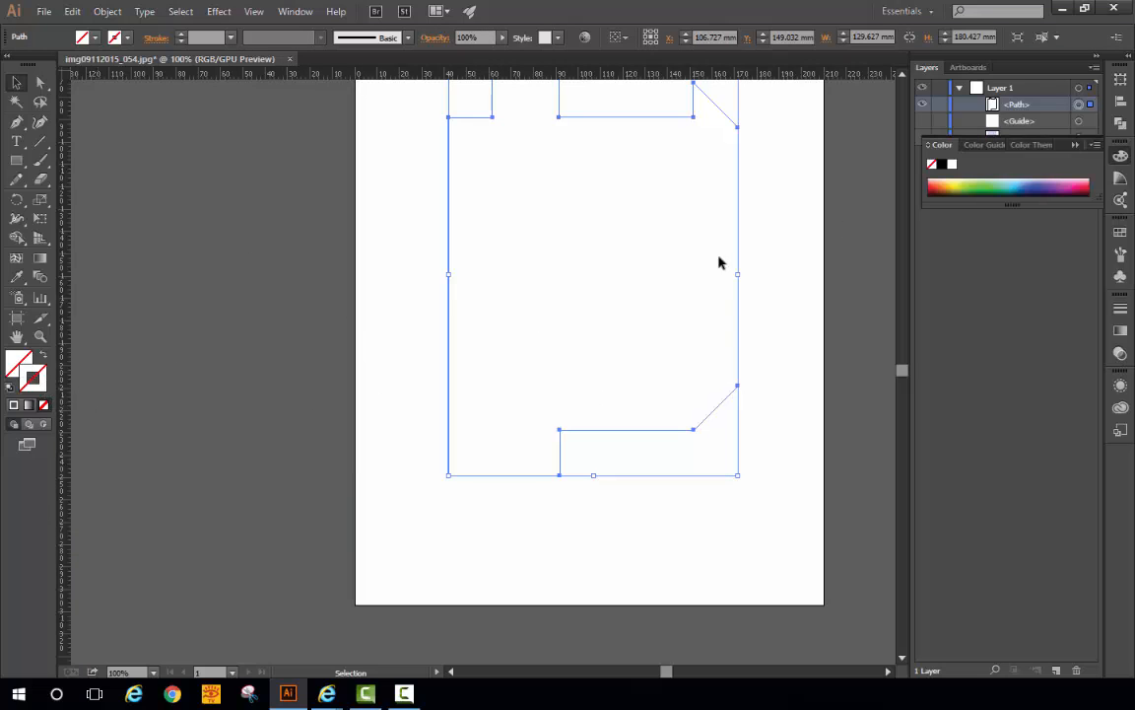
pyautogui.click(942, 166)
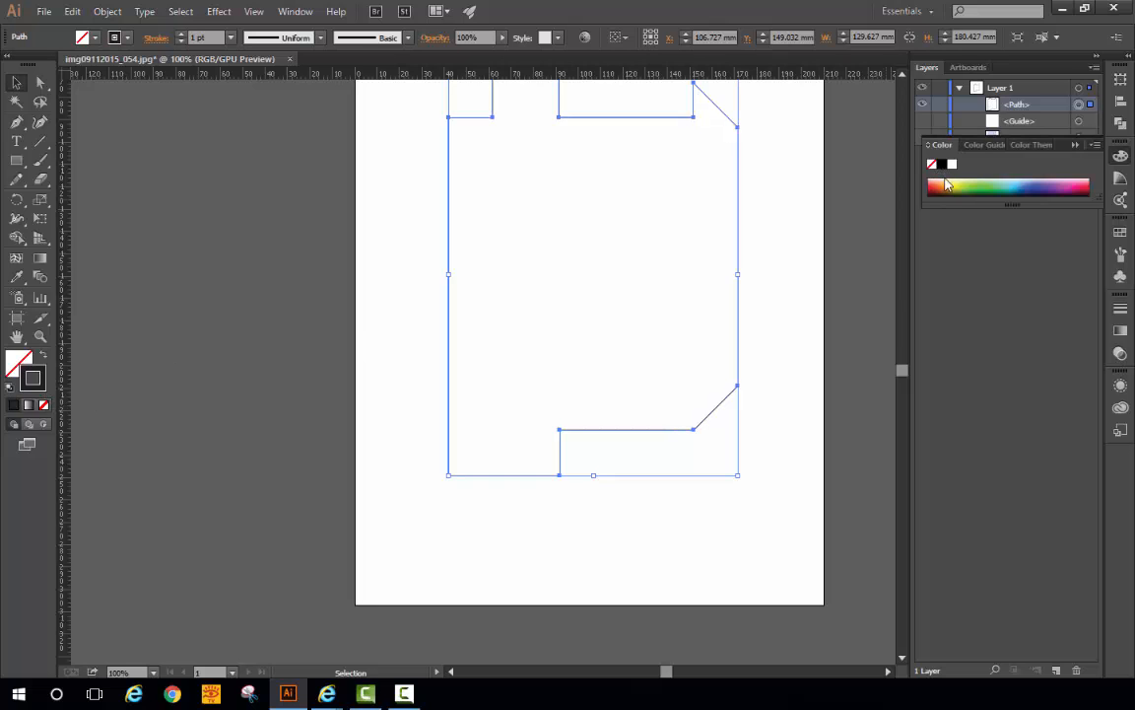
pyautogui.click(682, 308)
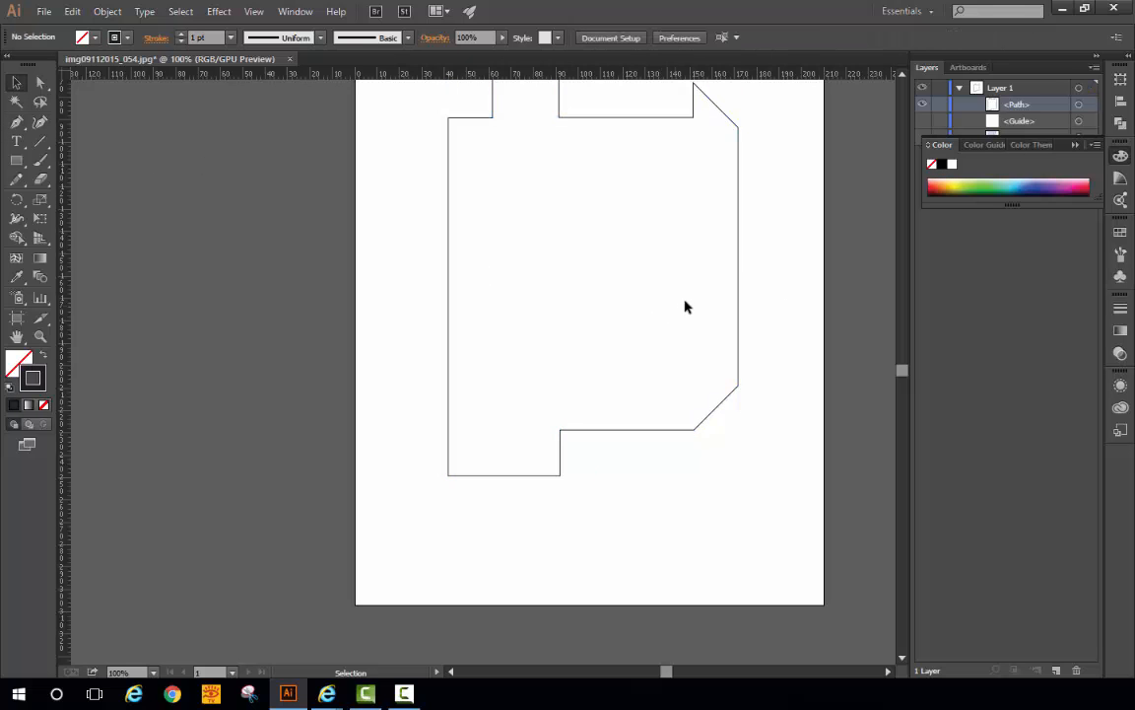
pyautogui.moveTo(627, 171); pyautogui.dragTo(529, 265)
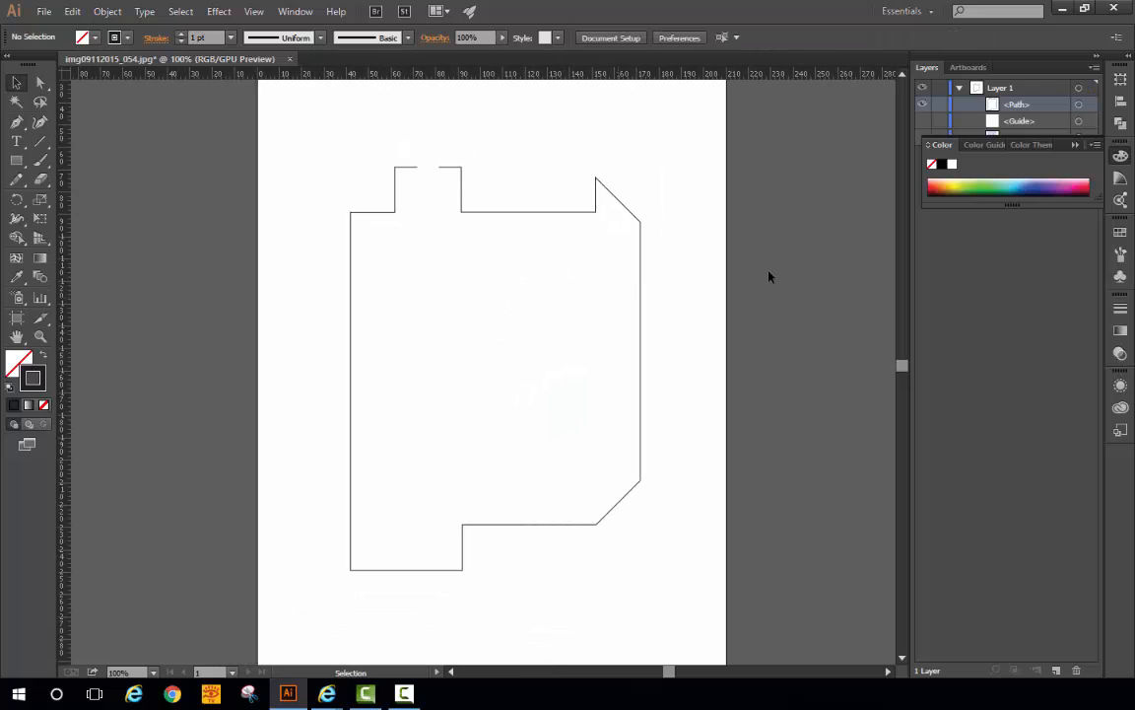
pyautogui.click(1077, 145)
pyautogui.click(924, 138)
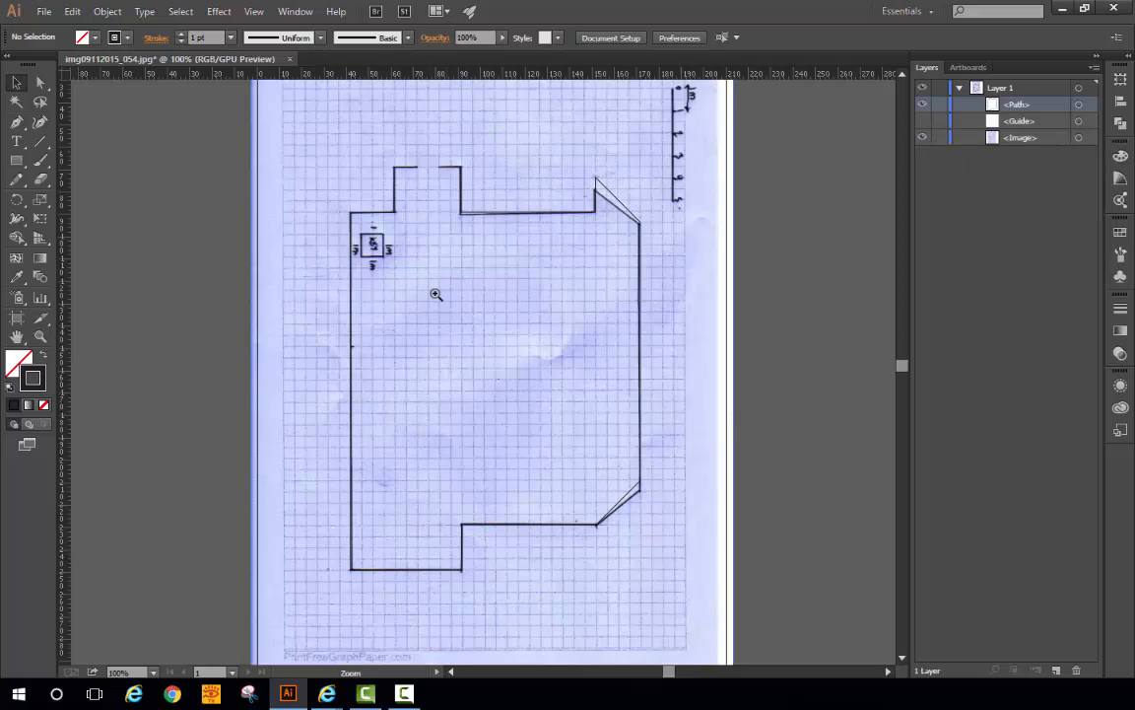
# Draw a square about 10.05 mm wide over the hand-drawn KEY box and nudge it left to match the scan.
pyautogui.click(436, 296)
pyautogui.click(445, 313)
pyautogui.click(456, 329)
pyautogui.keyDown('ctrl'); pyautogui.click(447, 459); pyautogui.keyUp('ctrl')
pyautogui.moveTo(533, 258); pyautogui.dragTo(512, 516)
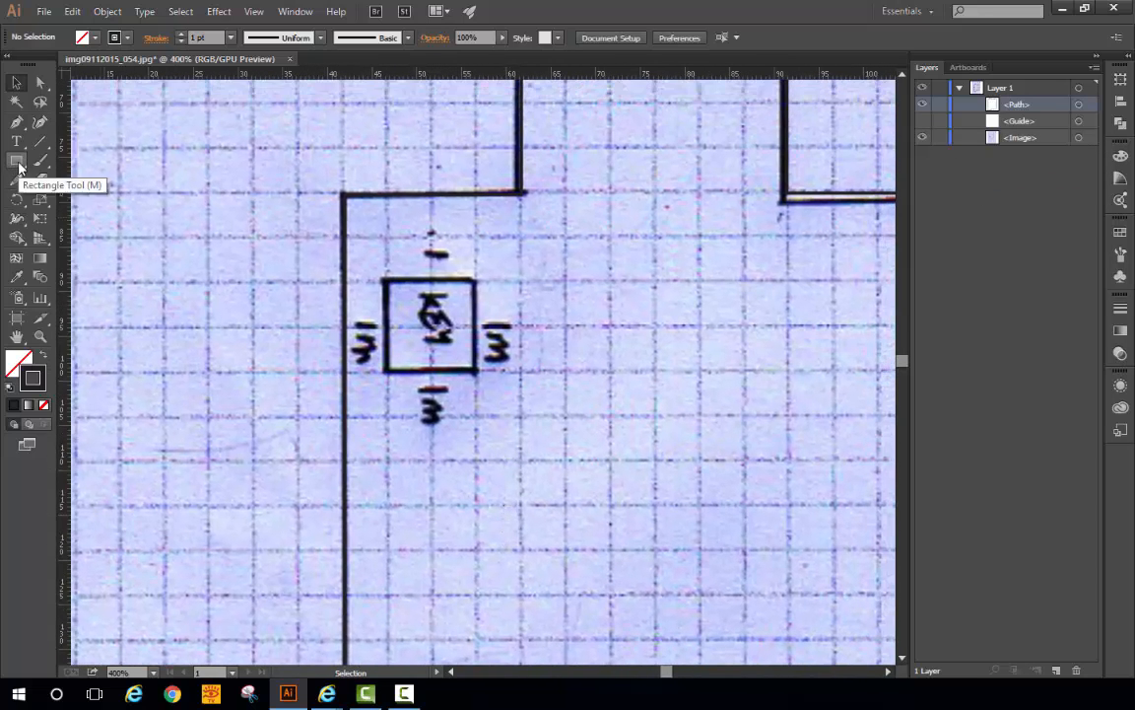
pyautogui.click(16, 160)
pyautogui.moveTo(386, 284); pyautogui.dragTo(475, 373)
pyautogui.click(16, 82)
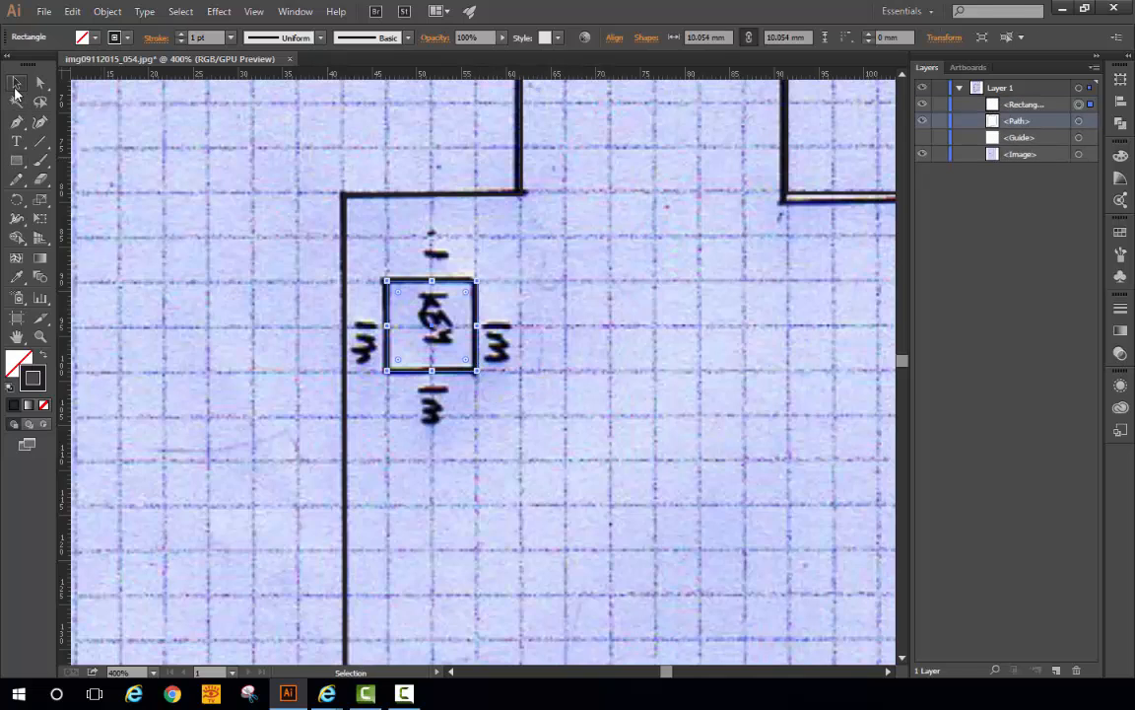
pyautogui.press('Left')
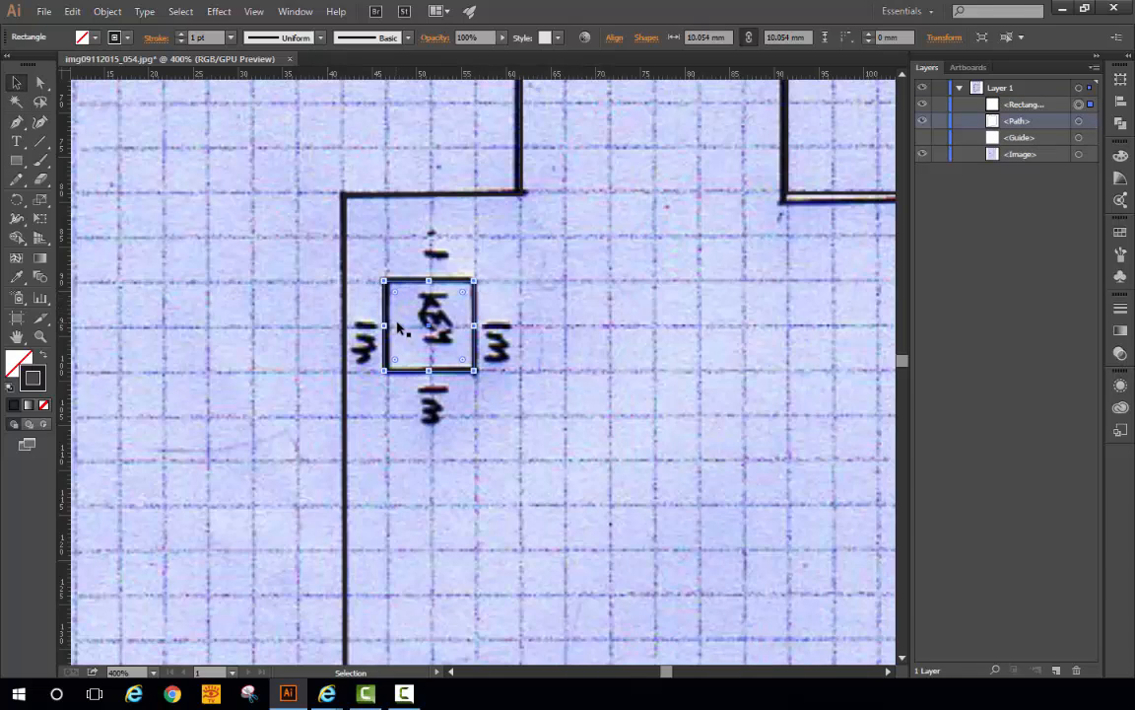
# Hide the scanned image in Layer 1 and toggle the visibility of the rectangle and path to identify each one.
pyautogui.click(580, 350)
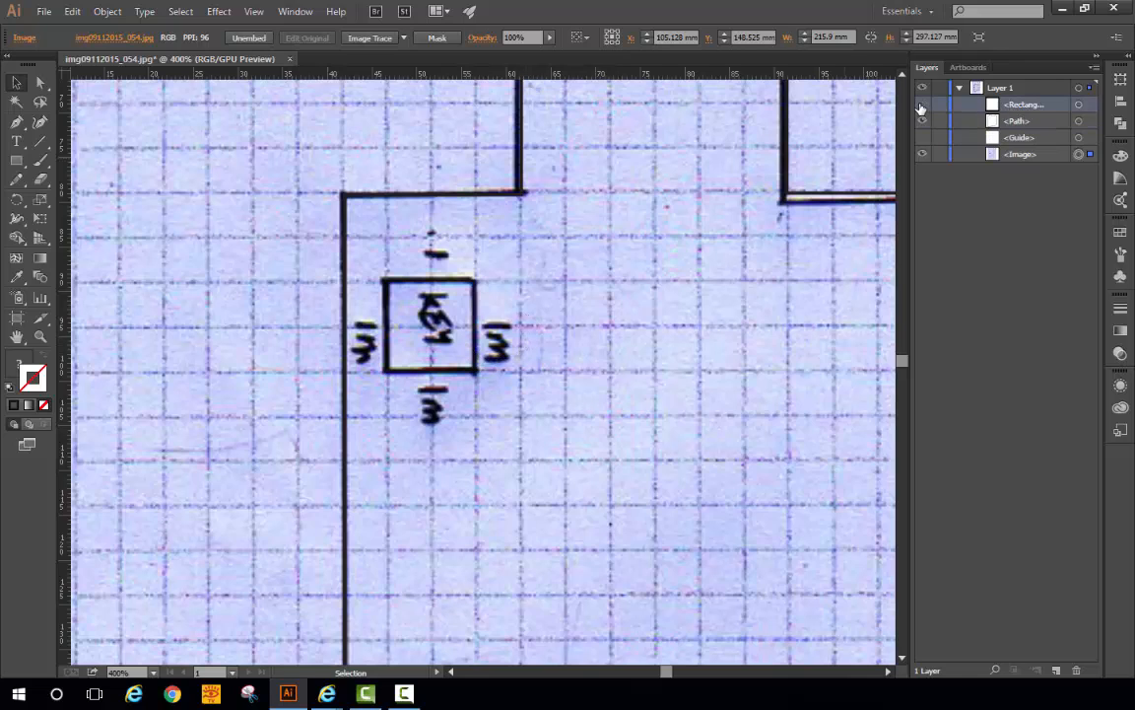
pyautogui.click(923, 156)
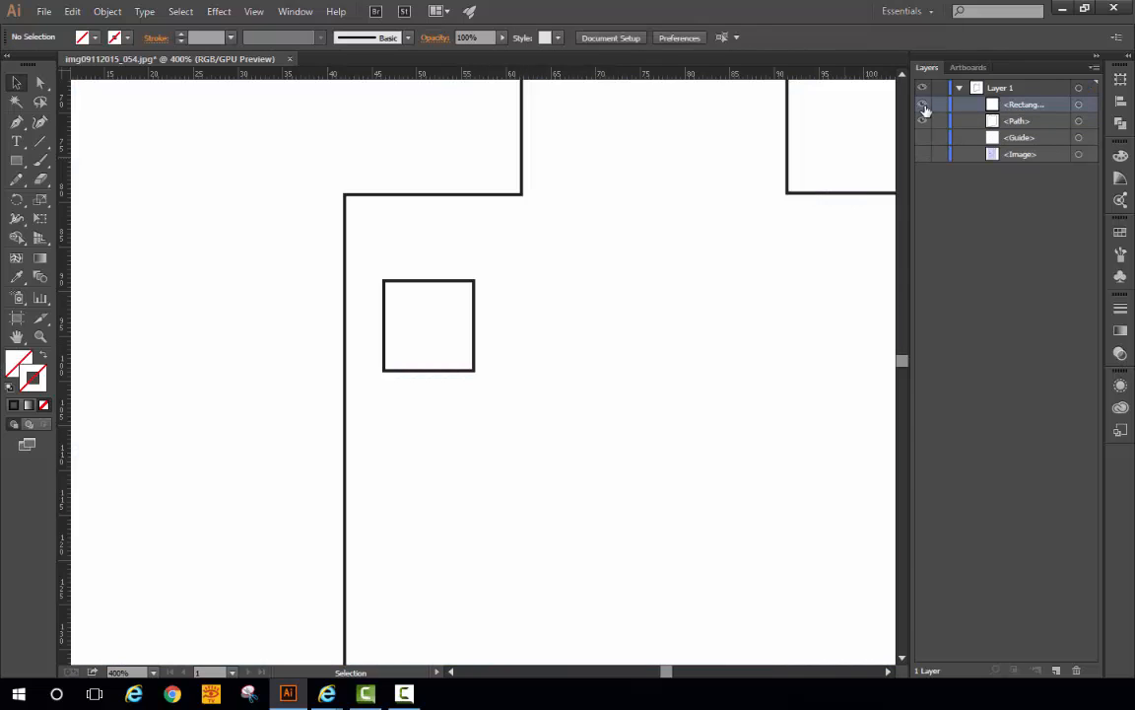
pyautogui.click(923, 105)
pyautogui.click(923, 104)
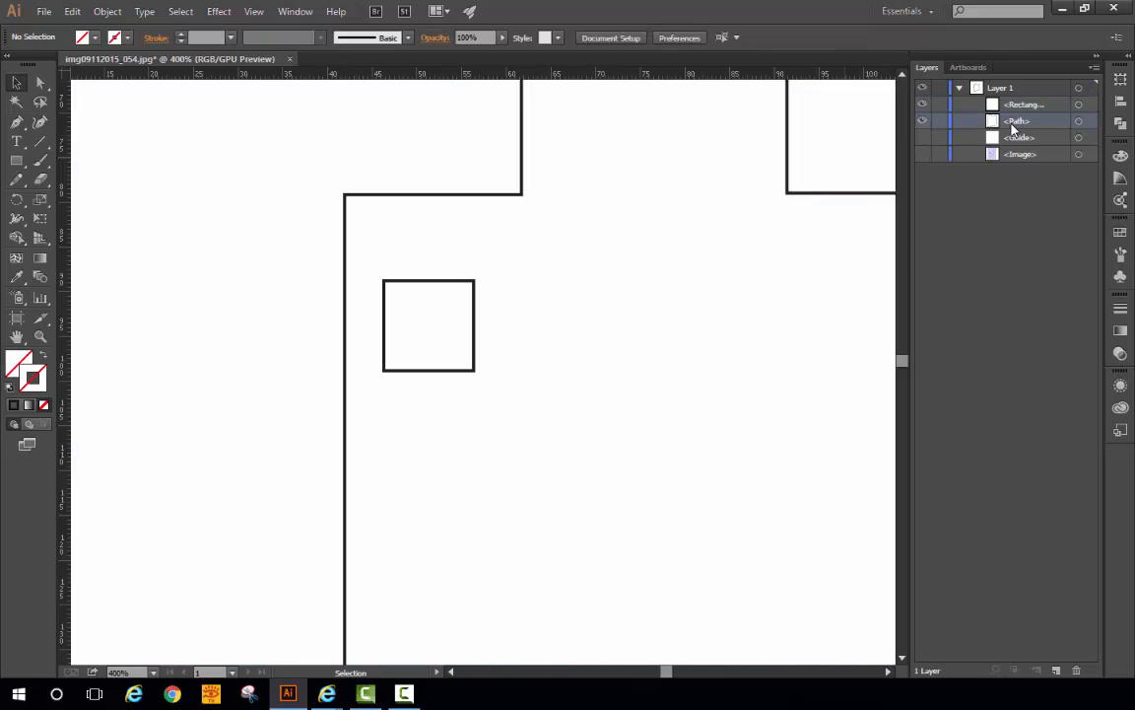
pyautogui.click(923, 121)
# Rename the traced level path as Outline and the key box rectangle as 1MKey.
pyautogui.doubleClick(1019, 120)
pyautogui.write('Outline')
pyautogui.press('Return')
pyautogui.doubleClick(1037, 105)
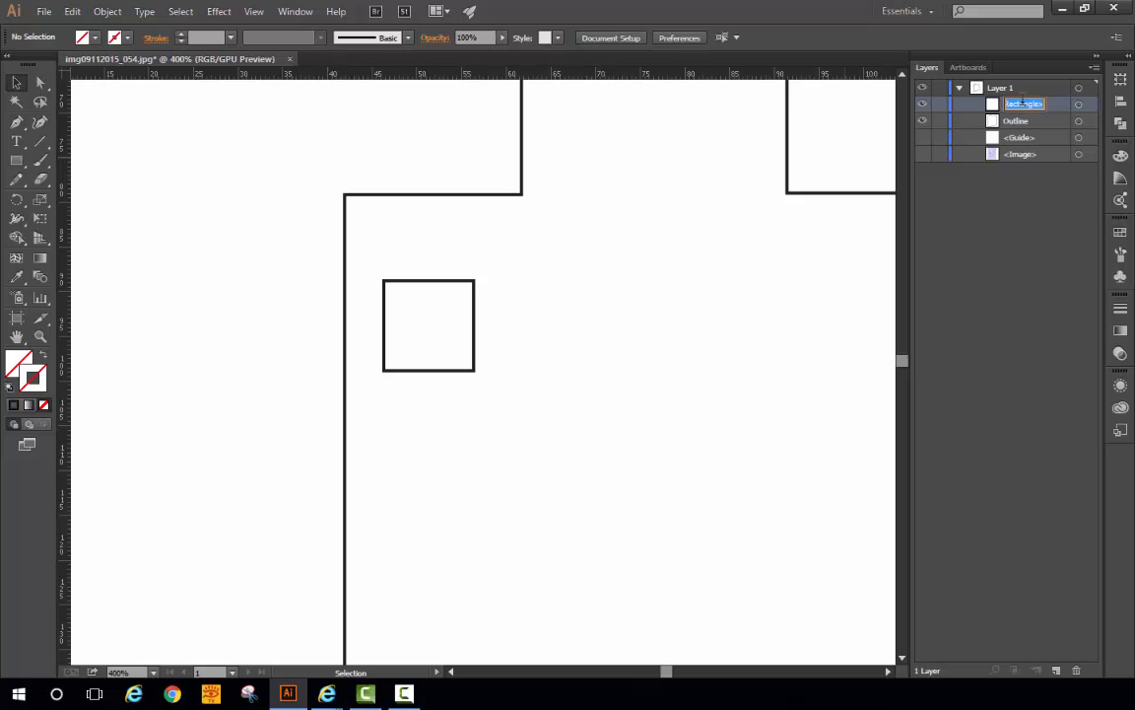
pyautogui.write('1MKey')
pyautogui.press('Return')
# Delete the scanned image and the guide from Layer 1, then collapse the layer's contents.
pyautogui.click(1025, 139)
pyautogui.click(1022, 156)
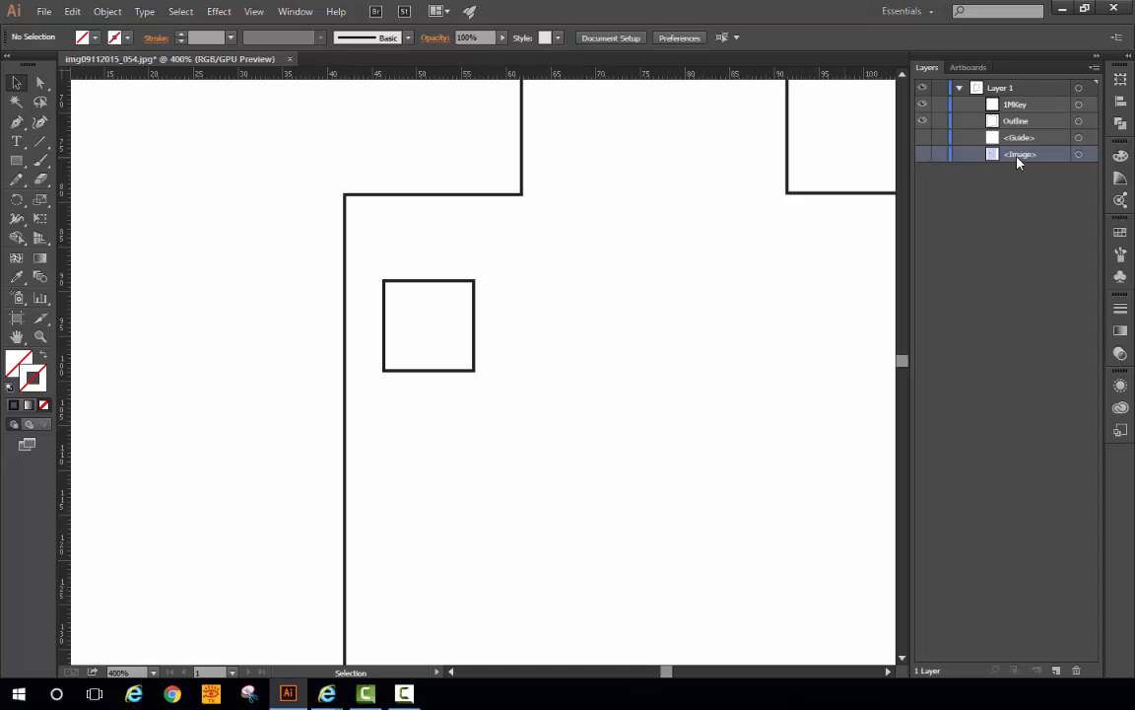
pyautogui.moveTo(1011, 157); pyautogui.dragTo(1080, 670)
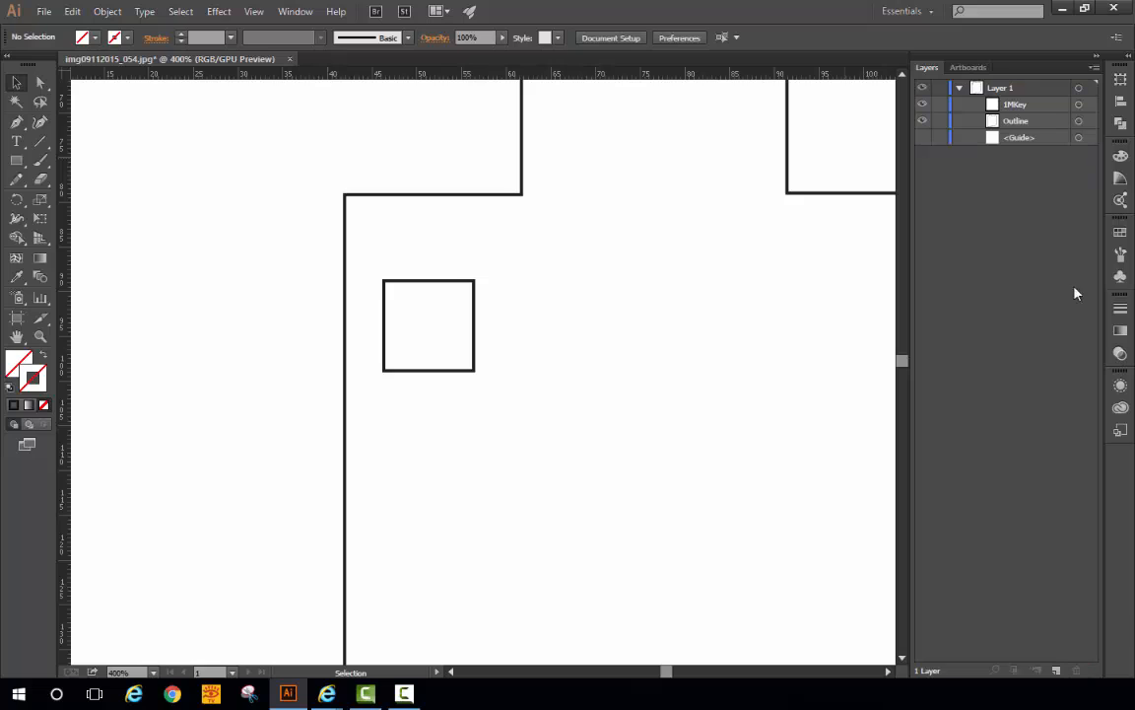
pyautogui.moveTo(1029, 143); pyautogui.dragTo(1078, 670)
pyautogui.click(959, 88)
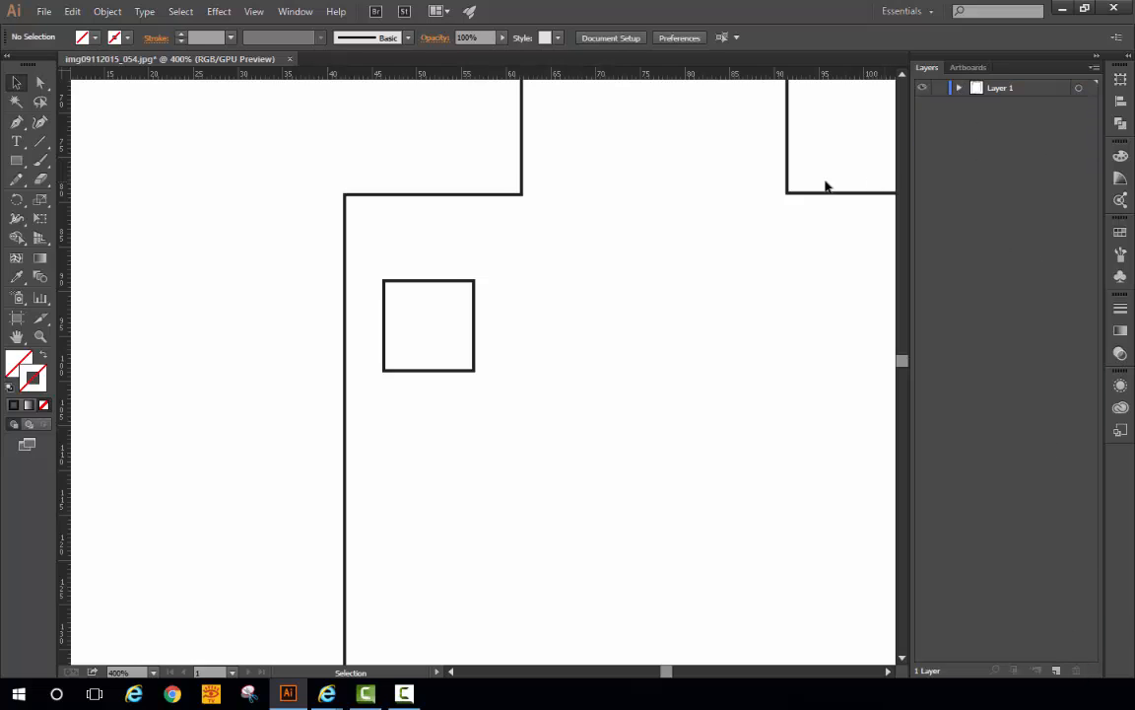
# Examine the complete traced outline together with the key square on the artboard.
pyautogui.moveTo(590, 393); pyautogui.dragTo(500, 305)
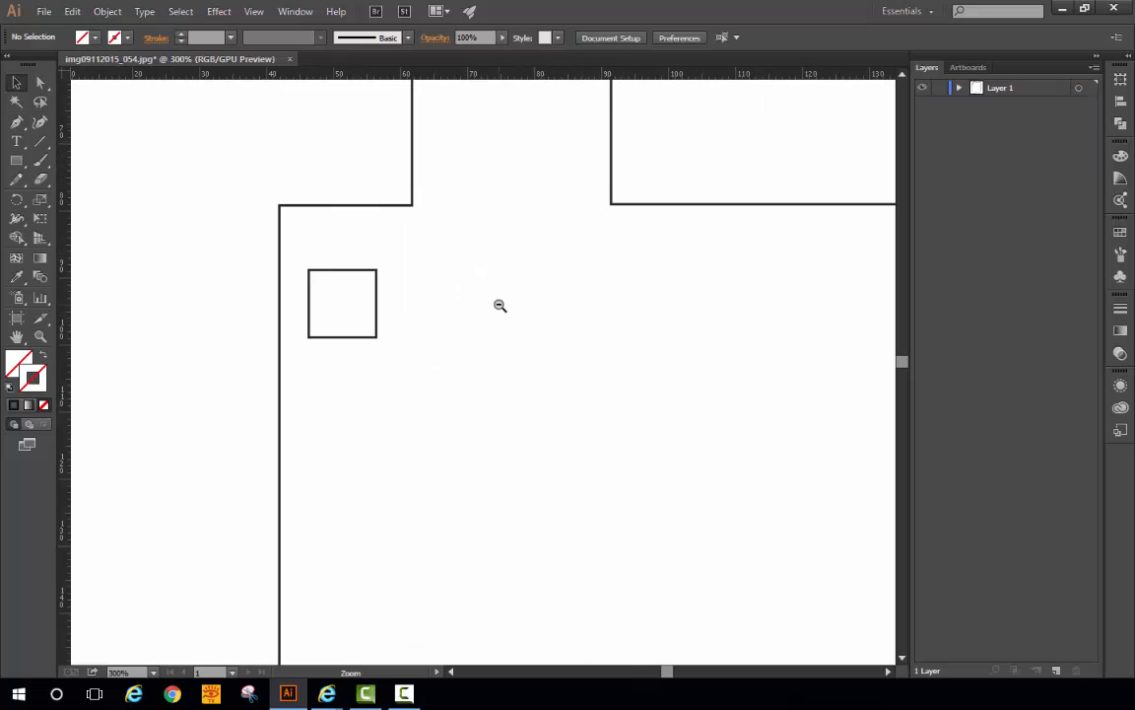
pyautogui.keyDown('alt'); pyautogui.click(501, 305); pyautogui.keyUp('alt')
pyautogui.hotkey('ctrl', '-')
pyautogui.scroll(-3, 530, 274)
pyautogui.hotkey('ctrl', '-')
pyautogui.scroll(-1, 530, 302)
pyautogui.moveTo(530, 301); pyautogui.dragTo(584, 323)
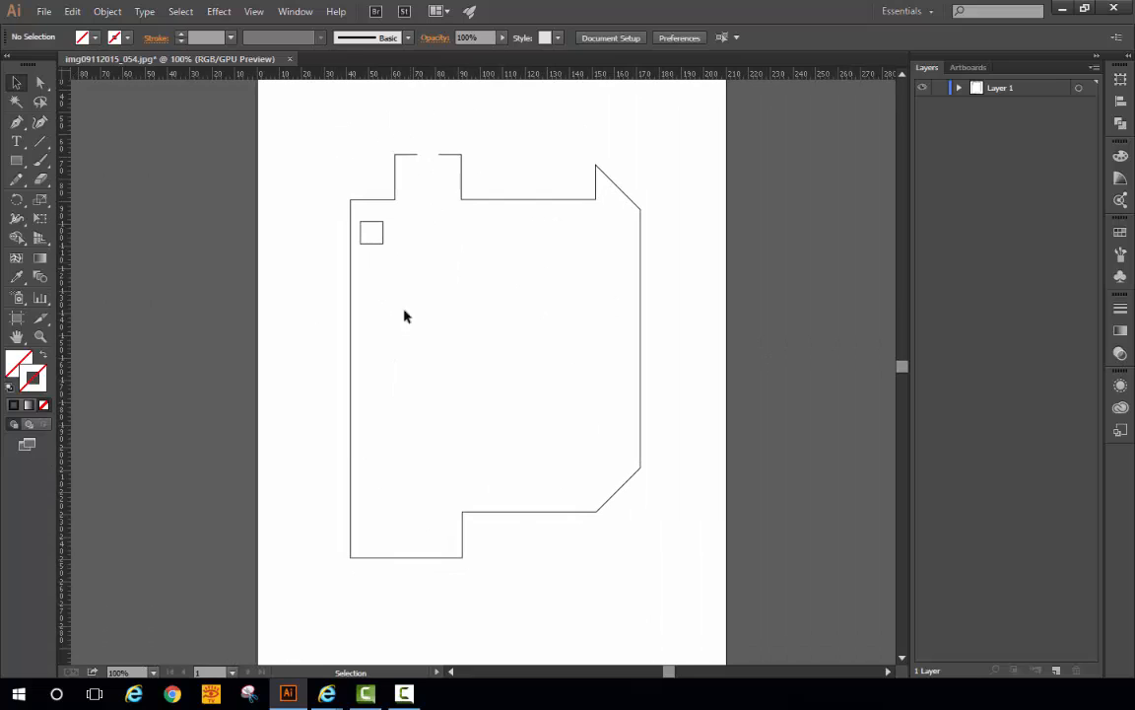